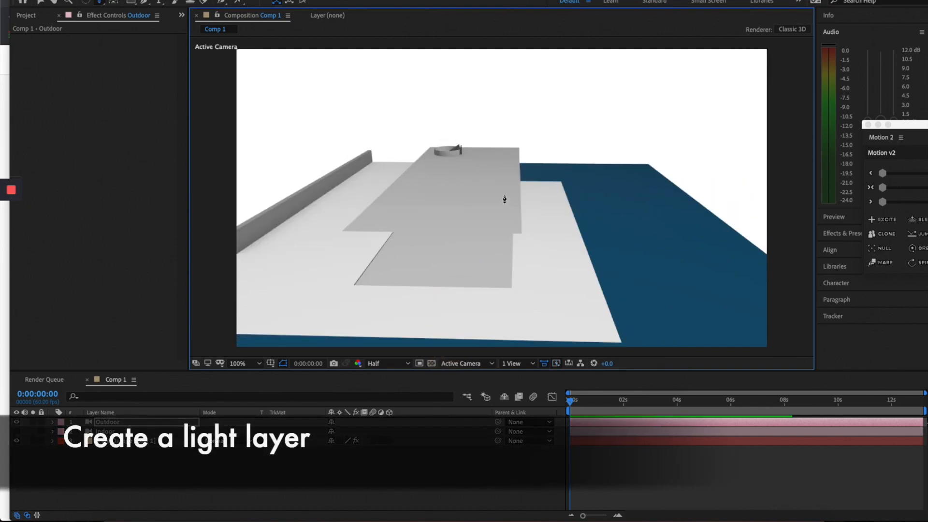
# Create a spot light layer and rename it Sun.
pyautogui.click(386, 18)
pyautogui.click(598, 142)
pyautogui.click(693, 430)
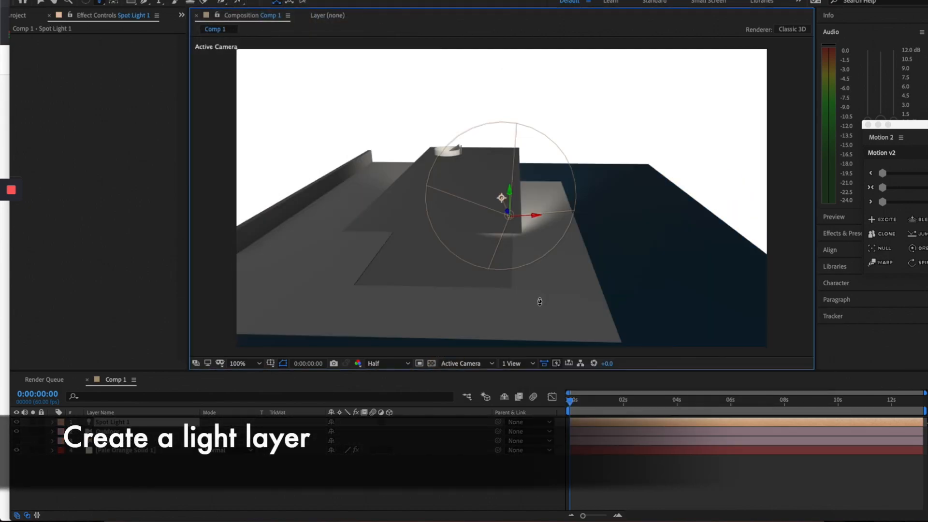
pyautogui.rightClick(114, 422)
pyautogui.click(140, 507)
pyautogui.write('Sun')
# Place the Sun light high above the villa, with a cone angle of 130° and a cone feather of 80%.
pyautogui.moveTo(482, 306); pyautogui.dragTo(467, 257)
pyautogui.moveTo(335, 450); pyautogui.dragTo(354, 449)
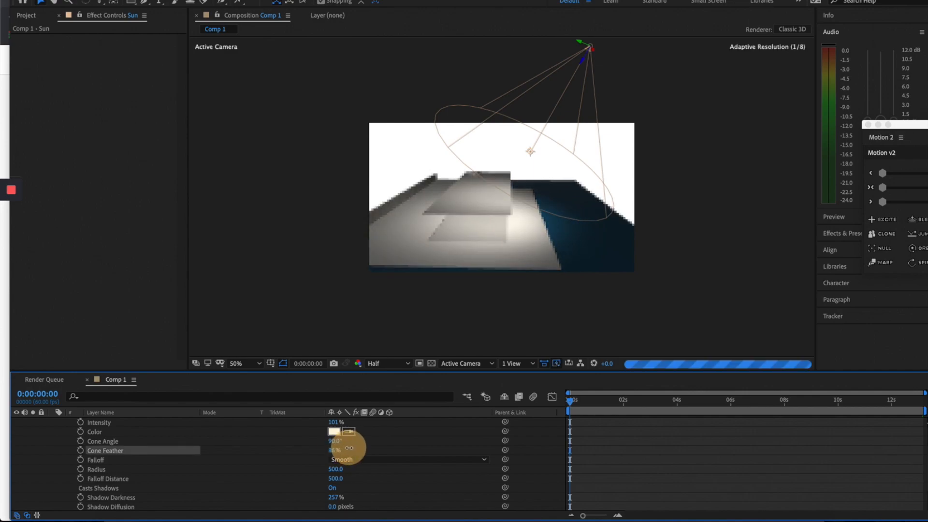
pyautogui.moveTo(336, 441); pyautogui.dragTo(360, 442)
pyautogui.moveTo(584, 70); pyautogui.dragTo(622, 2)
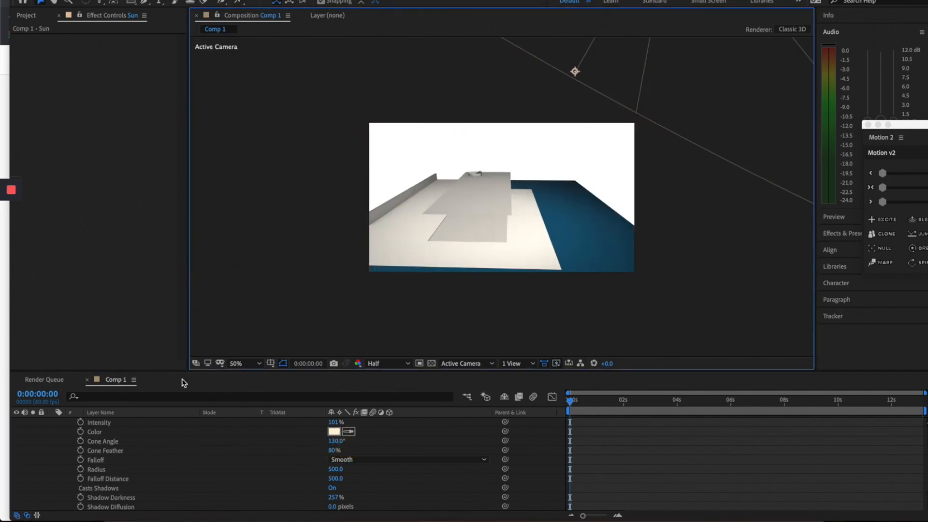
# Rename the solid layer that holds the Element effect as Flat.
pyautogui.scroll(-2, 116, 483)
pyautogui.click(116, 505)
pyautogui.rightClick(117, 505)
pyautogui.click(134, 510)
pyautogui.write('Flat')
pyautogui.press('Return')
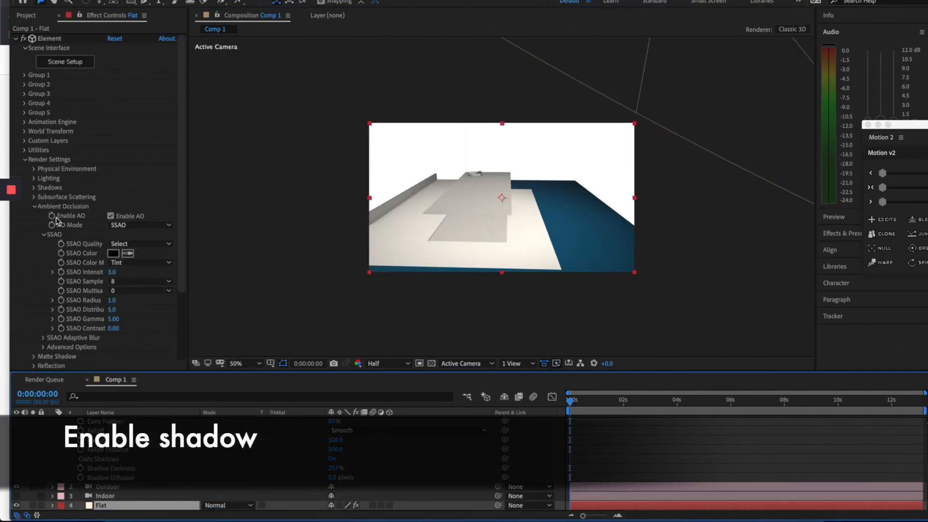
# Enable shadows in the Flat layer's Element render settings and show the physical environment in the background.
pyautogui.click(34, 187)
pyautogui.click(111, 197)
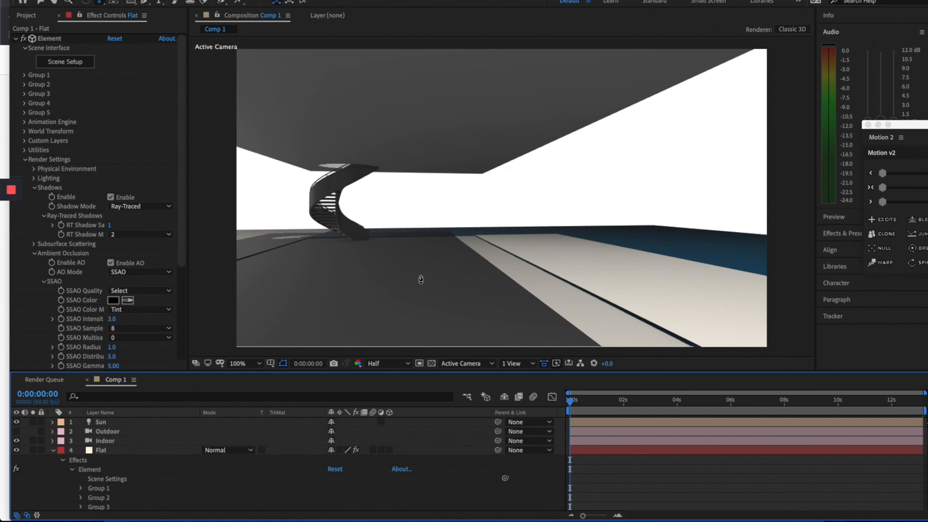
pyautogui.click(35, 187)
pyautogui.click(34, 168)
pyautogui.click(111, 225)
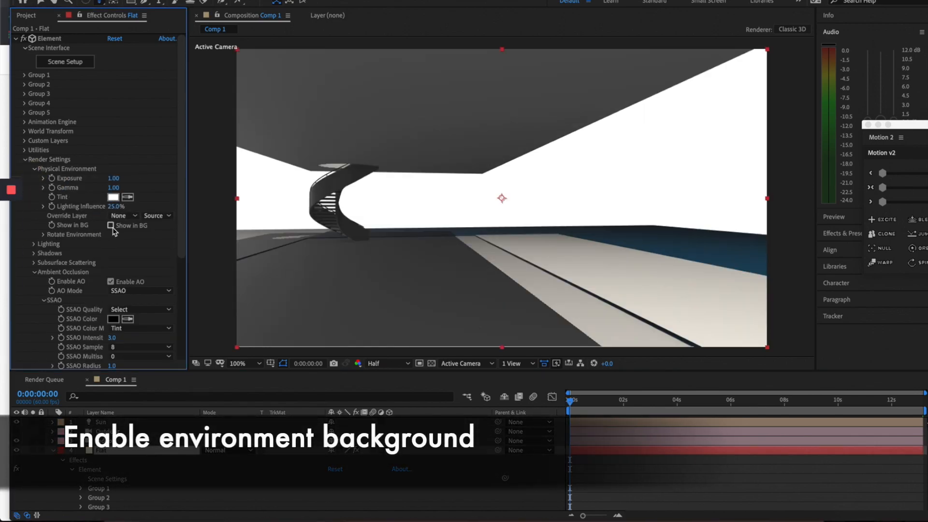
# Load the HDRI image simons_town_rocks.jpg from the HDRI folder as the scene's environment texture.
pyautogui.click(66, 62)
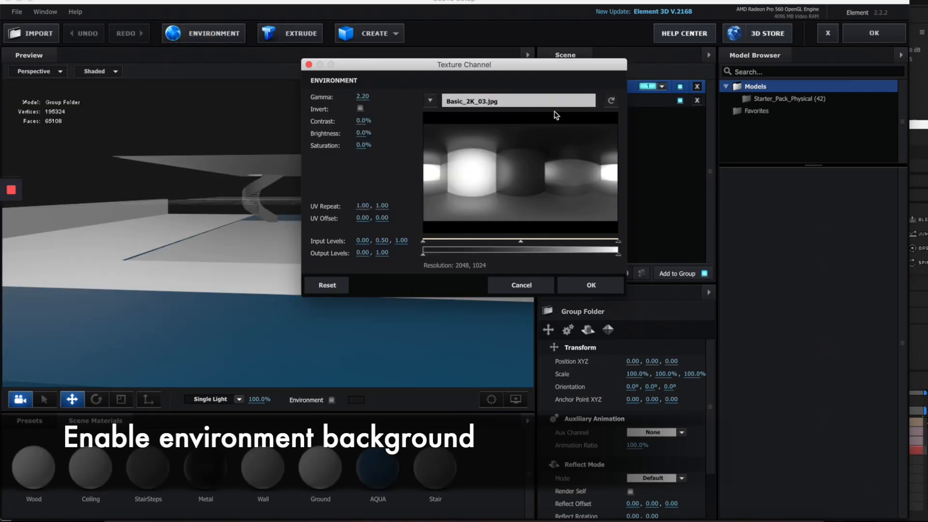
pyautogui.click(610, 100)
pyautogui.click(380, 196)
pyautogui.click(448, 334)
pyautogui.click(567, 318)
pyautogui.click(682, 147)
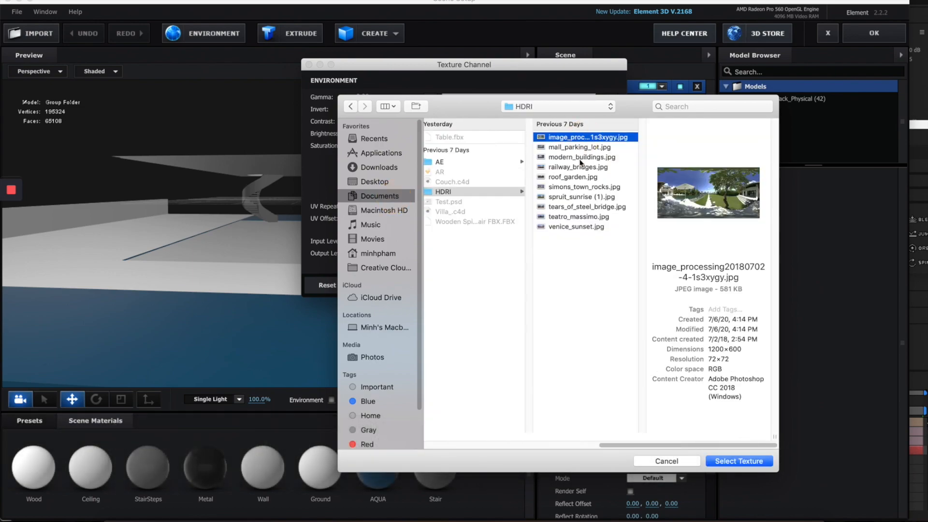
pyautogui.click(578, 166)
pyautogui.click(573, 177)
pyautogui.click(579, 187)
pyautogui.doubleClick(579, 187)
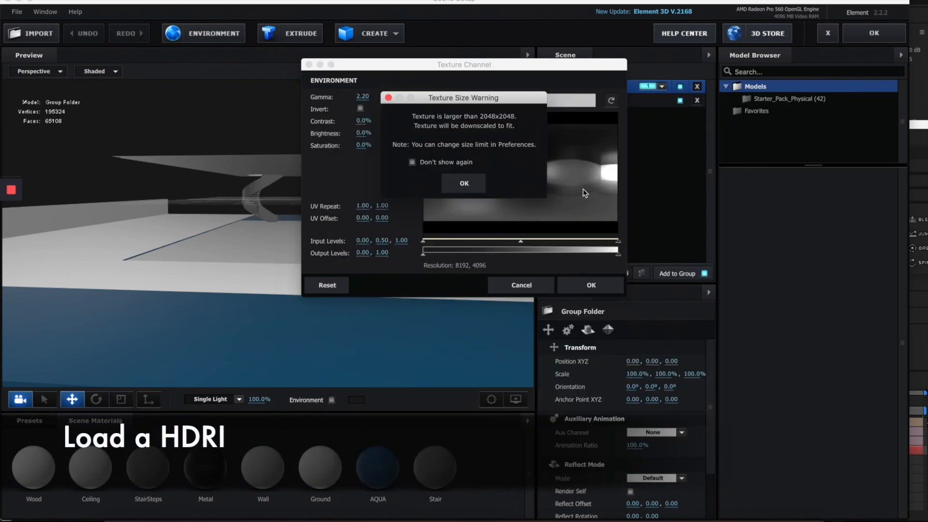
pyautogui.click(468, 181)
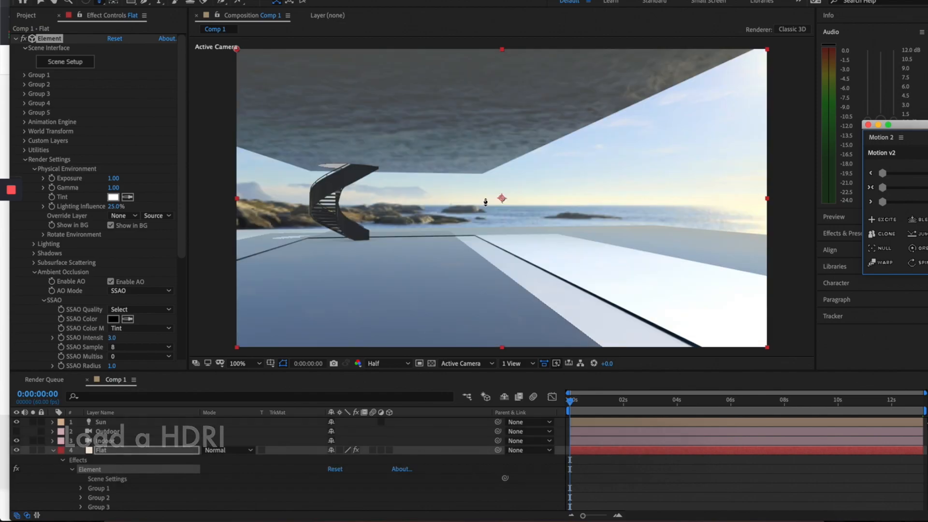
# Examine the environment from the Indoor camera and through the Outdoor camera by switching their layer visibility.
pyautogui.scroll(-2, 484, 201)
pyautogui.scroll(1, 477, 239)
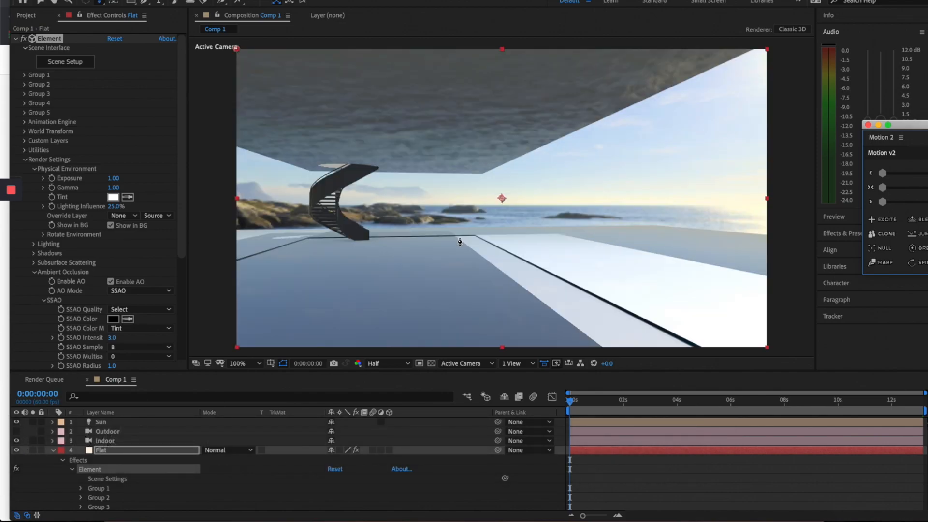
pyautogui.scroll(-1, 459, 242)
pyautogui.click(16, 441)
pyautogui.click(17, 432)
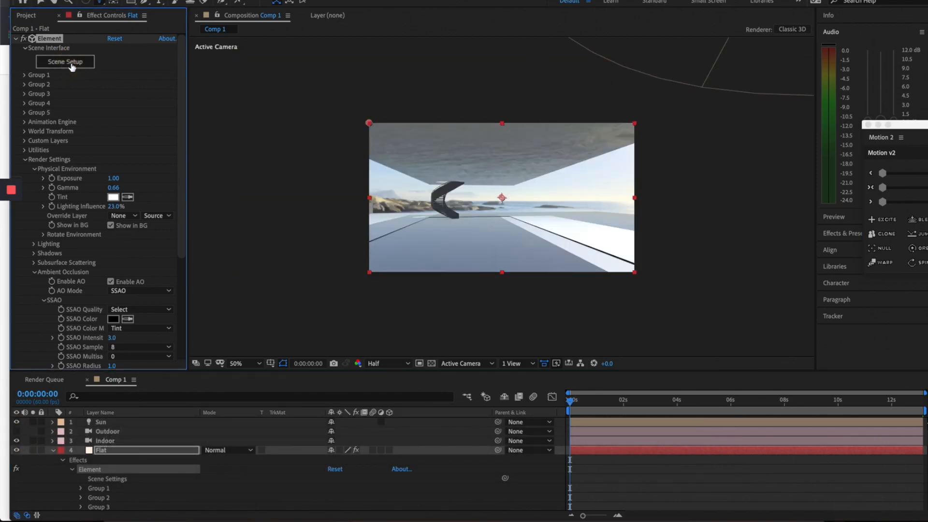
# Apply the wood_cedar_floor preset to the wood floor material of the Villa_ model.
pyautogui.click(72, 66)
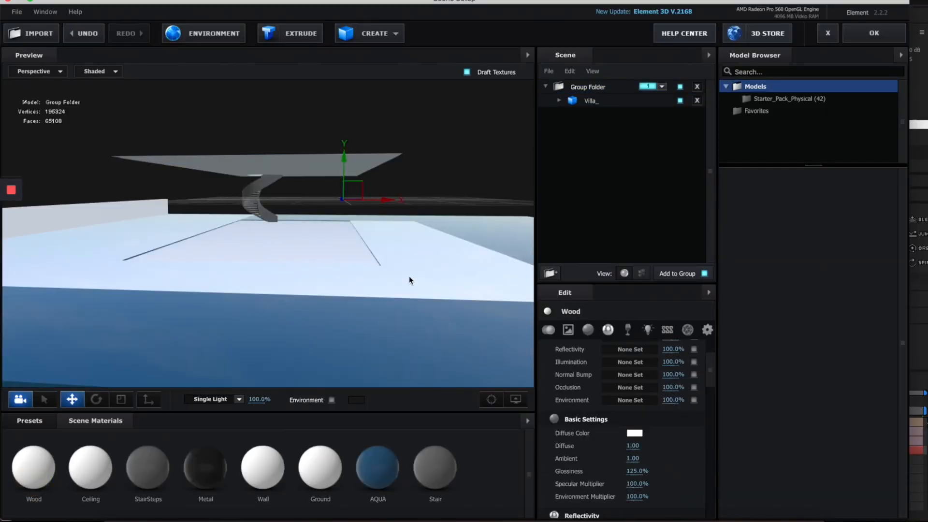
pyautogui.click(28, 425)
pyautogui.click(62, 500)
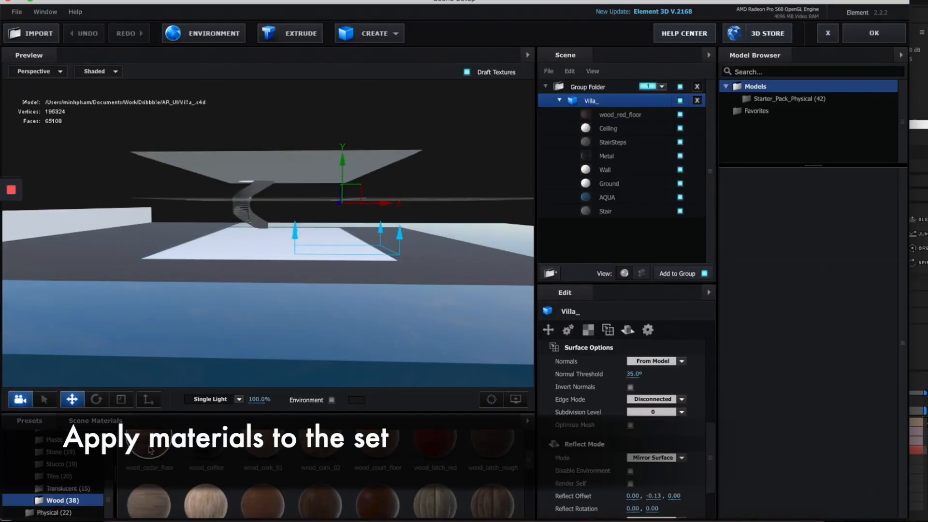
pyautogui.moveTo(151, 451); pyautogui.dragTo(609, 114)
pyautogui.click(610, 115)
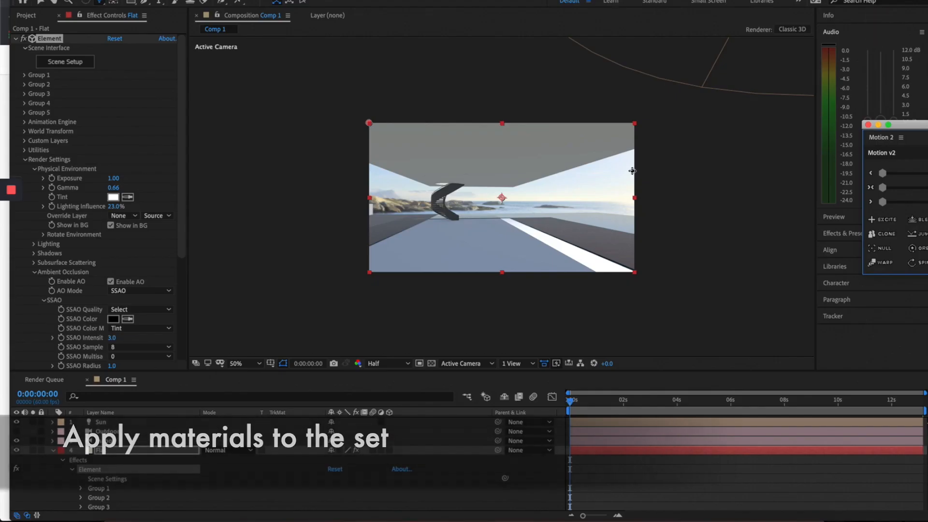
# Set the UV repeat of the wood_cedar_floor diffuse texture to 4.
pyautogui.click(59, 65)
pyautogui.click(630, 394)
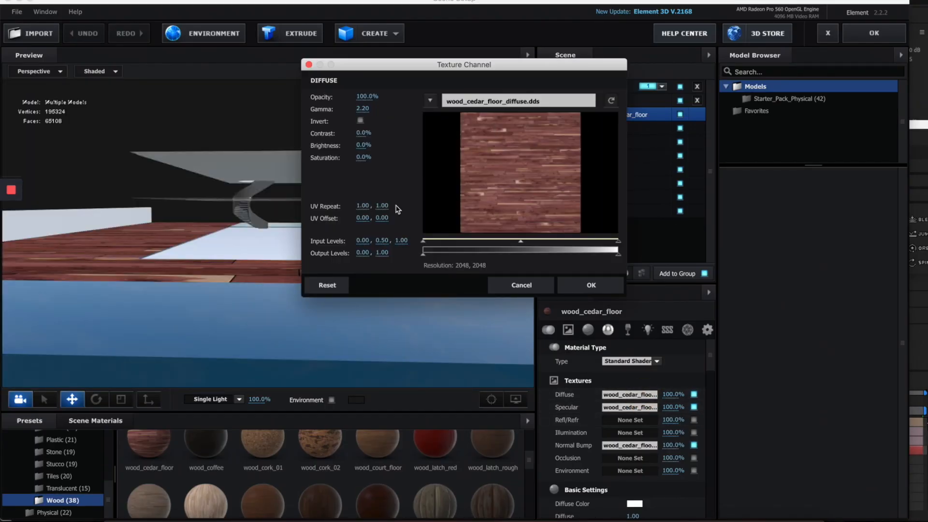
pyautogui.write('4')
pyautogui.click(590, 287)
# Set the UV repeat of the wood_cedar_floor specular texture to 4 in both directions.
pyautogui.click(630, 408)
pyautogui.click(364, 206)
pyautogui.write('4')
pyautogui.click(391, 206)
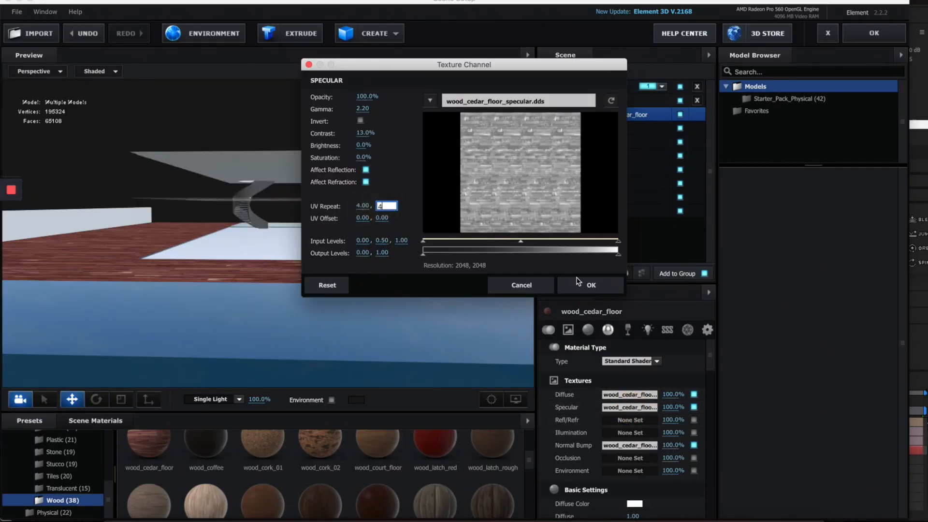
pyautogui.click(591, 286)
# Edit the UV repeat of the wood_cedar_floor normal bump texture and accept the scene setup.
pyautogui.click(630, 445)
pyautogui.click(364, 206)
pyautogui.click(591, 288)
pyautogui.scroll(-5, 649, 426)
pyautogui.click(874, 33)
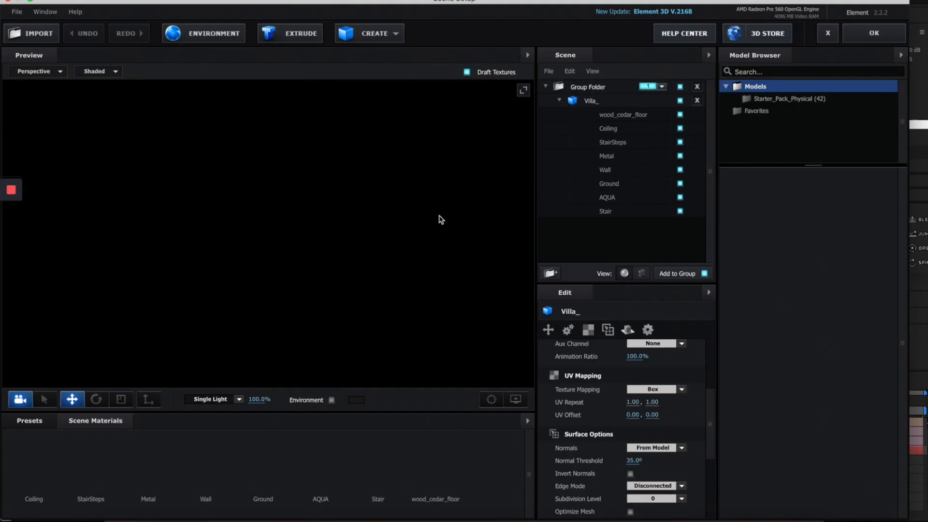
# Apply the wood_oak_floor_02 preset to the villa's Ground material and open that material's settings.
pyautogui.click(461, 128)
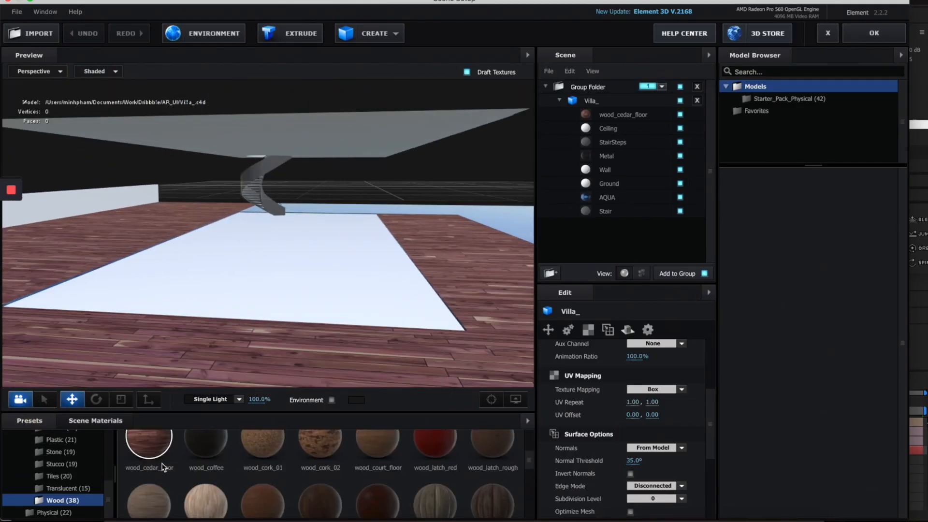
pyautogui.moveTo(205, 503); pyautogui.dragTo(334, 276)
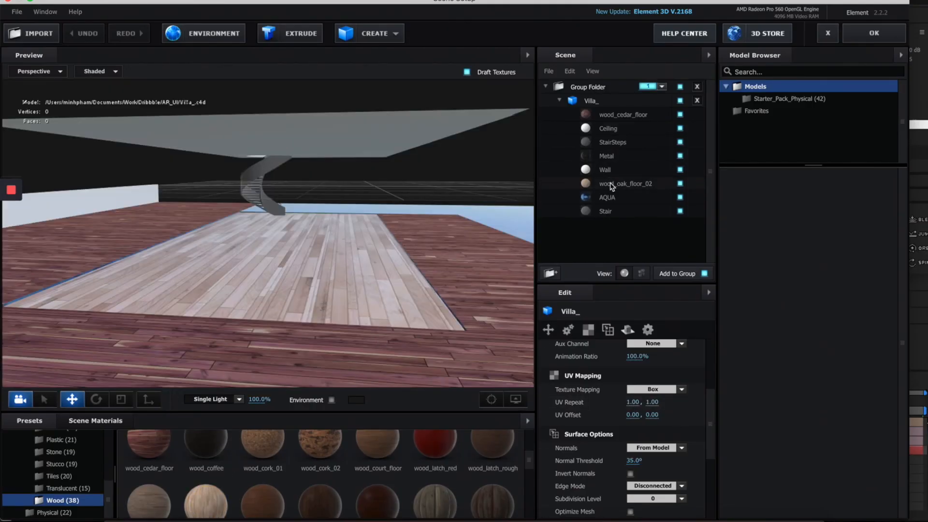
pyautogui.click(613, 186)
pyautogui.scroll(-5, 638, 396)
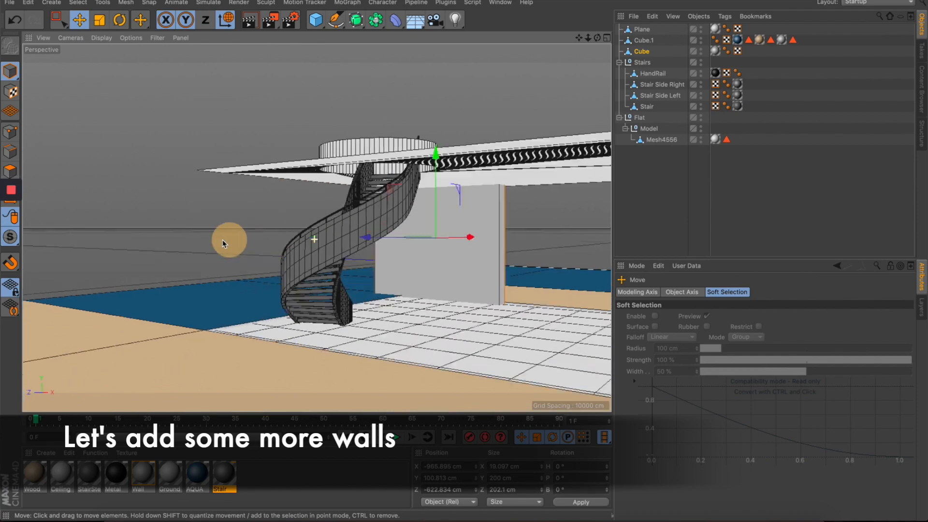
# Switch to Cinema 4D and scale the wall cube beside the spiral staircase.
pyautogui.moveTo(224, 241); pyautogui.dragTo(498, 234)
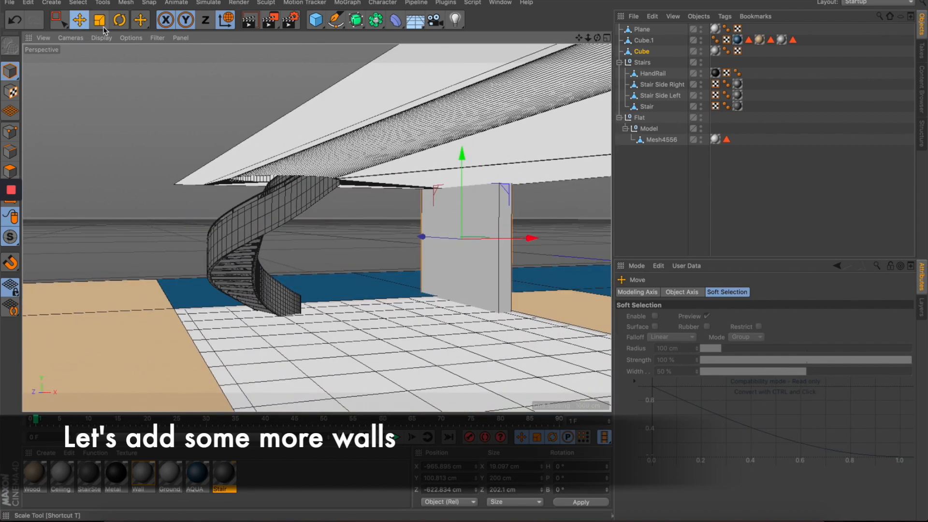
pyautogui.click(463, 175)
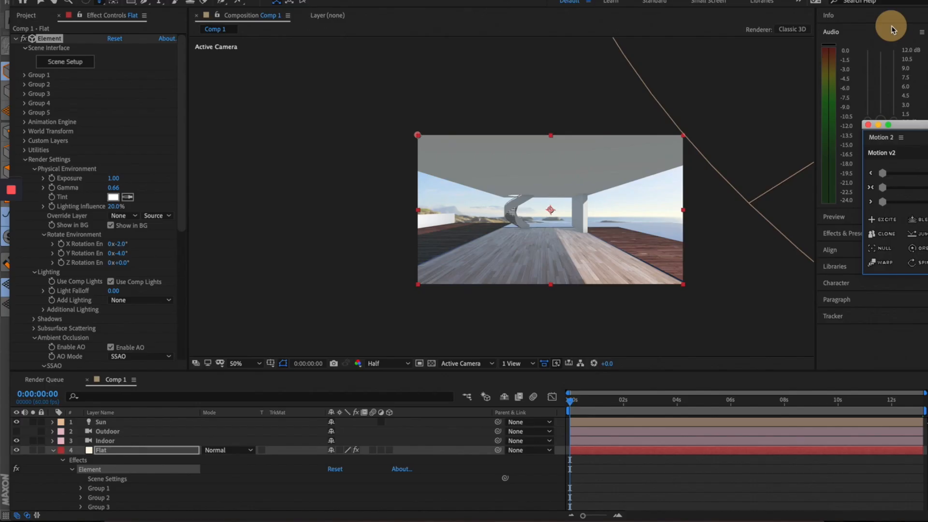
# Switch back to After Effects and apply a concrete_wall_distressed preset to the villa's ceiling in the scene setup.
pyautogui.click(653, 253)
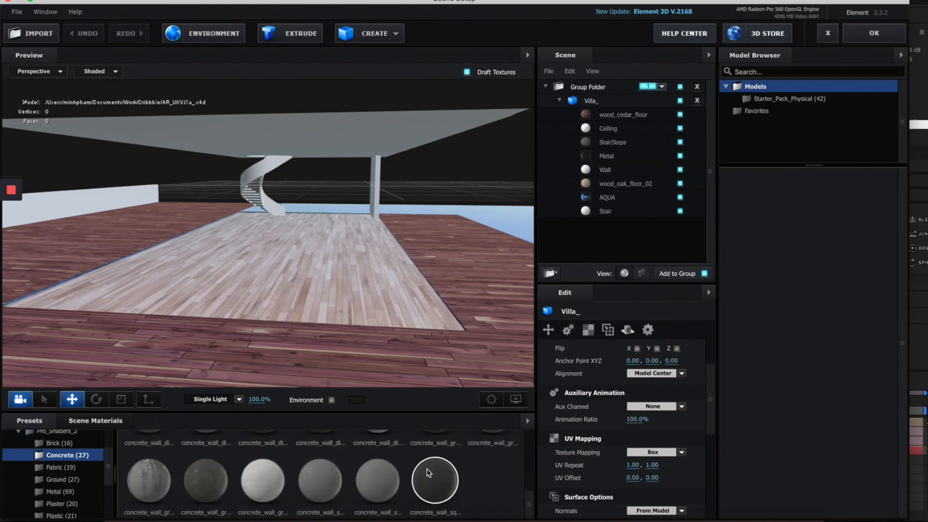
pyautogui.scroll(3, 428, 473)
pyautogui.moveTo(205, 495); pyautogui.dragTo(347, 130)
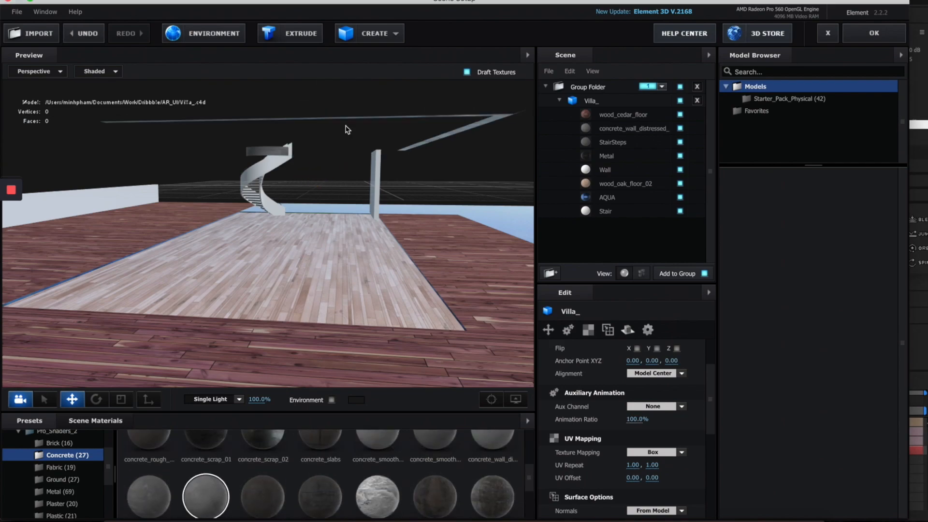
# Make the ceiling's concrete material render on its underside and accept the scene setup.
pyautogui.click(95, 421)
pyautogui.scroll(-5, 69, 471)
pyautogui.click(40, 479)
pyautogui.click(707, 329)
pyautogui.scroll(-5, 663, 416)
pyautogui.click(630, 491)
pyautogui.click(876, 33)
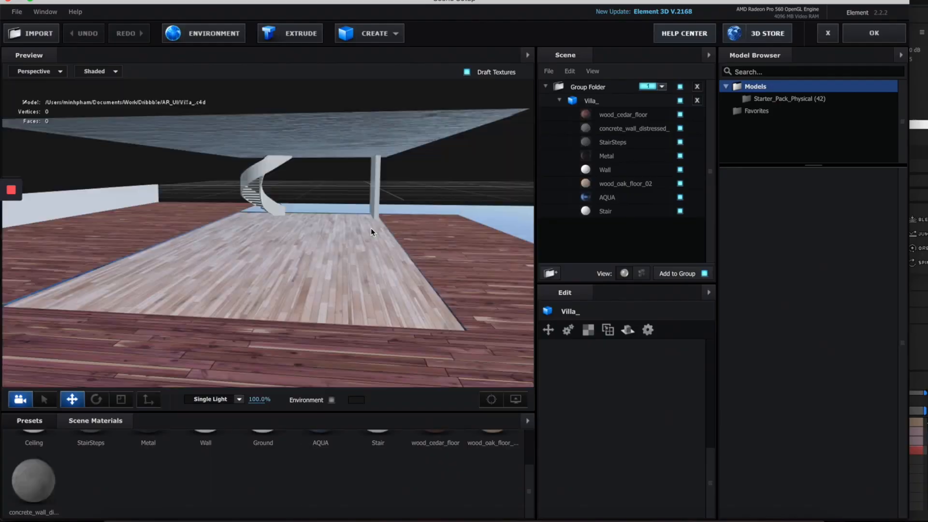
# Select the concrete ceiling material and edit one of its texture strengths.
pyautogui.moveTo(370, 228); pyautogui.dragTo(503, 193)
pyautogui.click(33, 480)
pyautogui.click(673, 385)
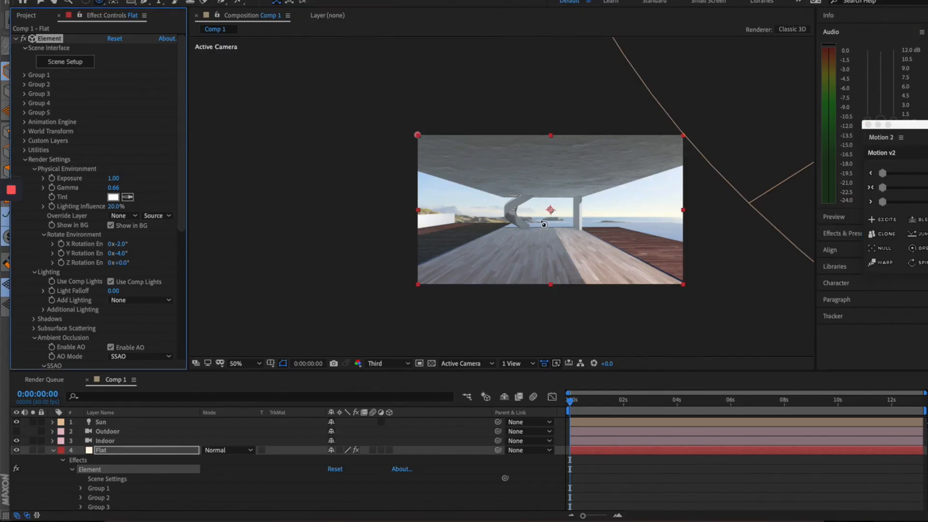
# Reframe the interior through the Indoor camera and adjust the environment's Y rotation.
pyautogui.moveTo(545, 216); pyautogui.dragTo(607, 211)
pyautogui.scroll(-2, 618, 201)
pyautogui.scroll(2, 623, 198)
pyautogui.press('c')
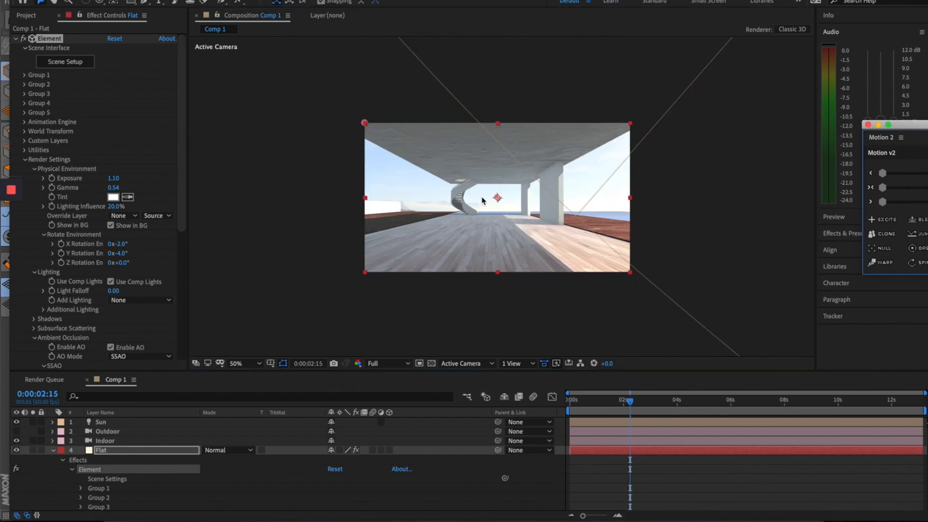
pyautogui.moveTo(121, 253); pyautogui.dragTo(162, 248)
# Import the Couch.c4d model from the AR_UI folder into the scene, accepting the import preferences.
pyautogui.click(698, 489)
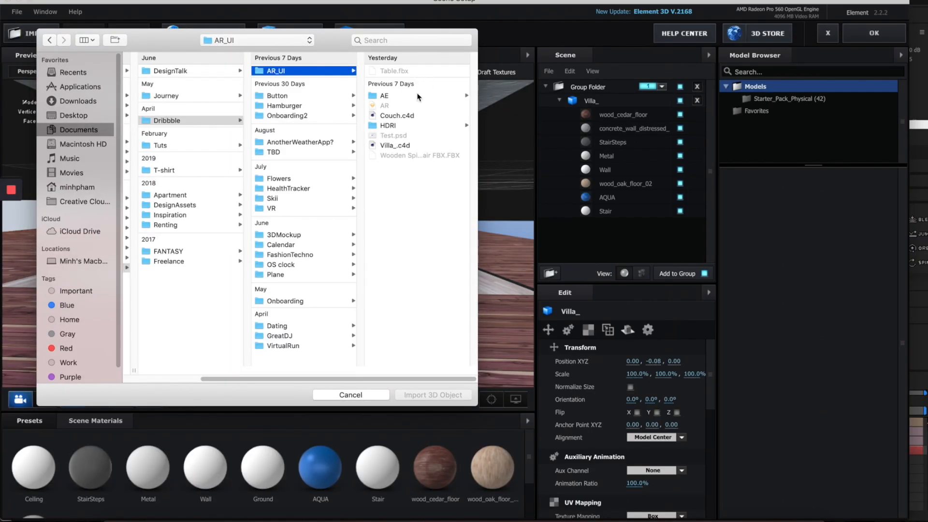
pyautogui.click(406, 116)
pyautogui.doubleClick(305, 116)
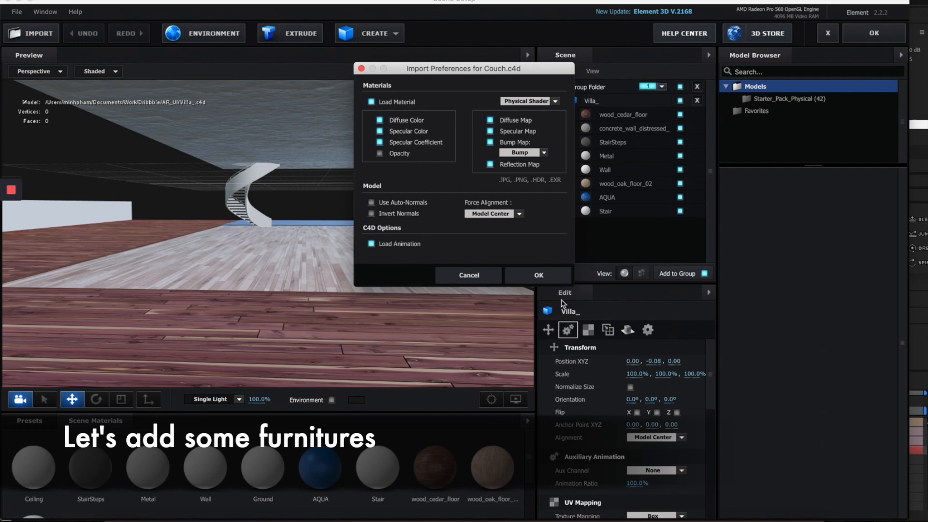
pyautogui.click(538, 274)
# Lower the couch onto the villa's oak floor, rotate it and move it into place.
pyautogui.moveTo(379, 145); pyautogui.dragTo(382, 178)
pyautogui.moveTo(419, 218); pyautogui.dragTo(296, 235)
pyautogui.click(120, 400)
pyautogui.click(72, 399)
pyautogui.moveTo(322, 183); pyautogui.dragTo(337, 196)
pyautogui.moveTo(176, 196); pyautogui.dragTo(259, 218)
pyautogui.moveTo(271, 214); pyautogui.dragTo(317, 225)
pyautogui.moveTo(381, 228); pyautogui.dragTo(173, 257)
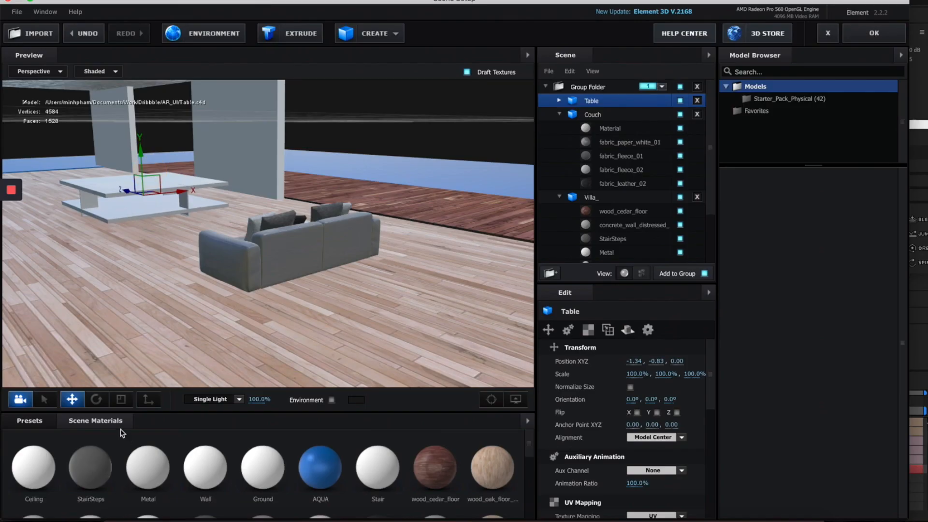
# Move the table closer to the couch and lower it towards the floor.
pyautogui.click(95, 399)
pyautogui.click(72, 400)
pyautogui.moveTo(123, 190); pyautogui.dragTo(153, 210)
pyautogui.moveTo(175, 172); pyautogui.dragTo(176, 180)
# Scale the table down to suit the couch and undo the last change.
pyautogui.moveTo(281, 194); pyautogui.dragTo(452, 151)
pyautogui.click(117, 398)
pyautogui.moveTo(39, 241); pyautogui.dragTo(16, 219)
pyautogui.moveTo(92, 218); pyautogui.dragTo(244, 293)
pyautogui.press('super+z')
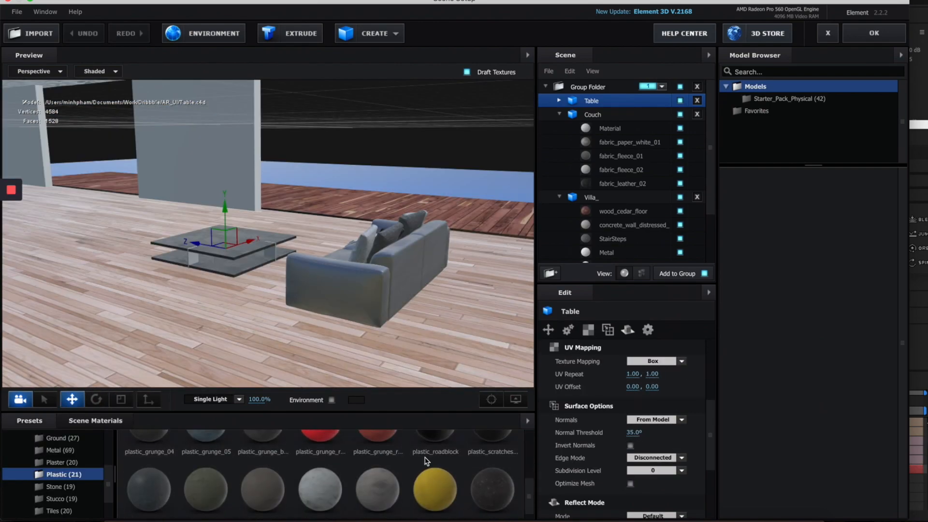
# Apply the rubber preset from the plastic materials to the table's two slabs.
pyautogui.moveTo(493, 484); pyautogui.dragTo(255, 265)
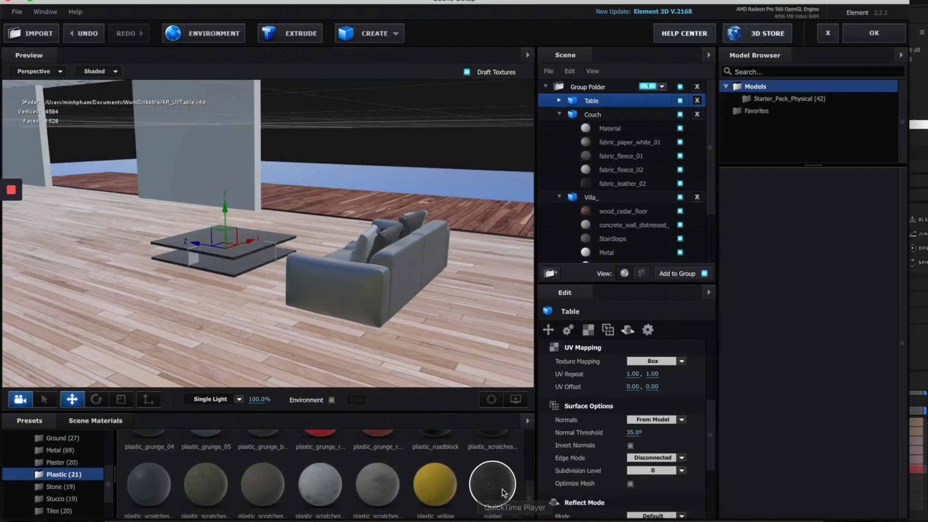
pyautogui.scroll(1, 493, 484)
pyautogui.scroll(-2, 628, 435)
# Lower the glossiness of the table's rubber material and accept the scene setup.
pyautogui.click(95, 421)
pyautogui.scroll(-3, 310, 488)
pyautogui.click(55, 480)
pyautogui.scroll(-1, 654, 466)
pyautogui.moveTo(632, 381); pyautogui.dragTo(617, 380)
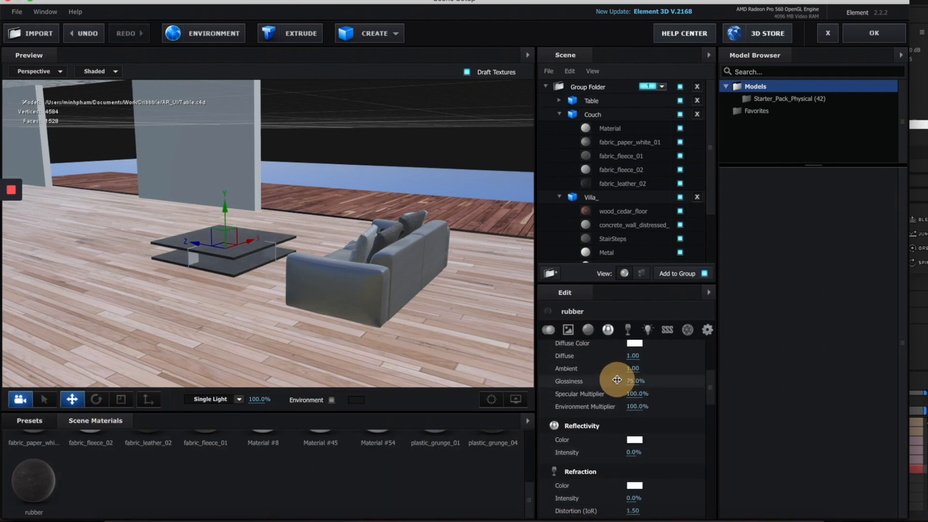
pyautogui.click(875, 33)
# Switch to Cinema 4D, reposition the wooden post Cube.3 and select it together with Cube.1.
pyautogui.moveTo(468, 243); pyautogui.dragTo(606, 202)
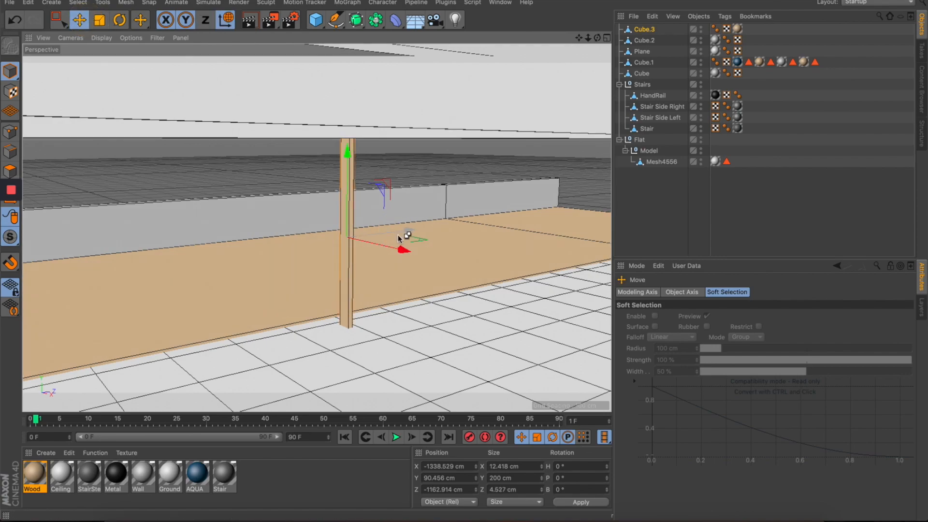
pyautogui.keyDown('shift'); pyautogui.click(645, 29); pyautogui.keyUp('shift')
pyautogui.press('o')
pyautogui.moveTo(161, 158); pyautogui.dragTo(187, 160)
pyautogui.moveTo(353, 239); pyautogui.dragTo(314, 232)
pyautogui.click(645, 62)
pyautogui.keyDown('shift'); pyautogui.click(646, 30); pyautogui.keyUp('shift')
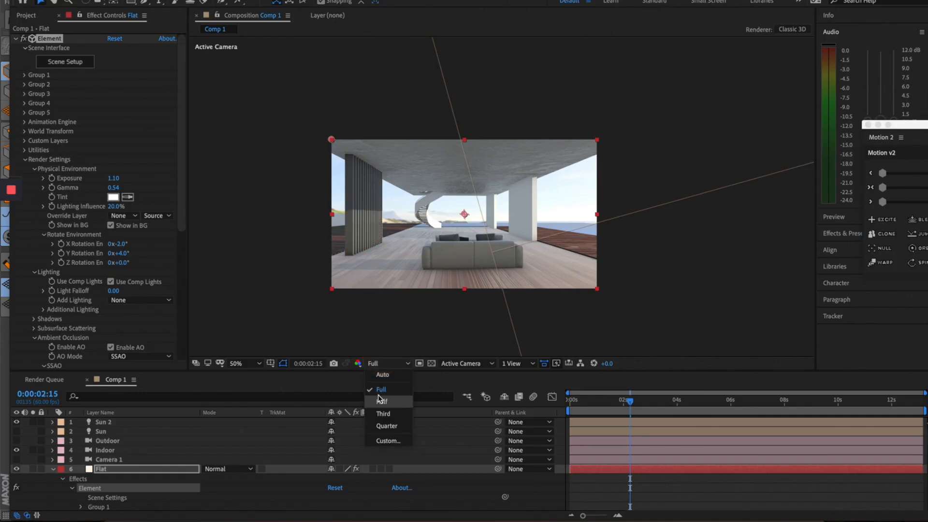
# Set the composition's preview resolution to Half and review the oak floor material and the villa's UV mapping options.
pyautogui.click(382, 394)
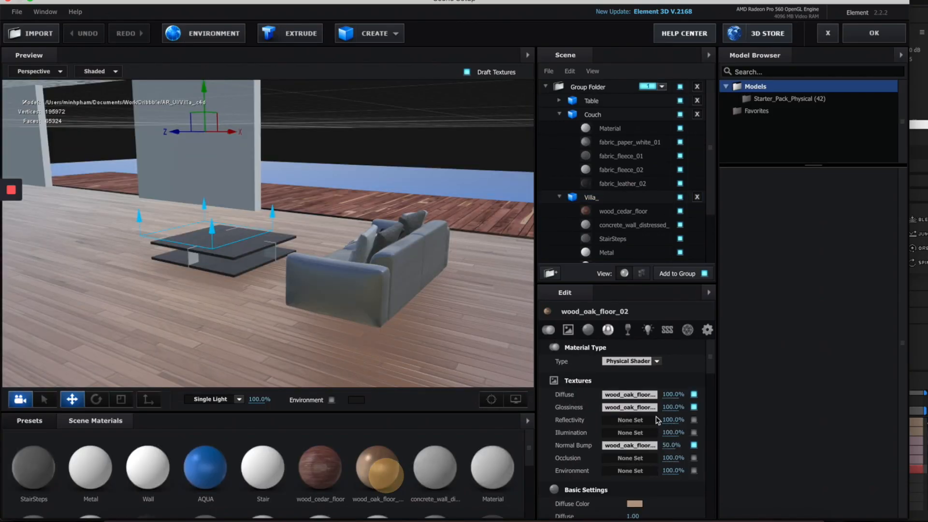
pyautogui.scroll(-5, 618, 464)
pyautogui.click(618, 484)
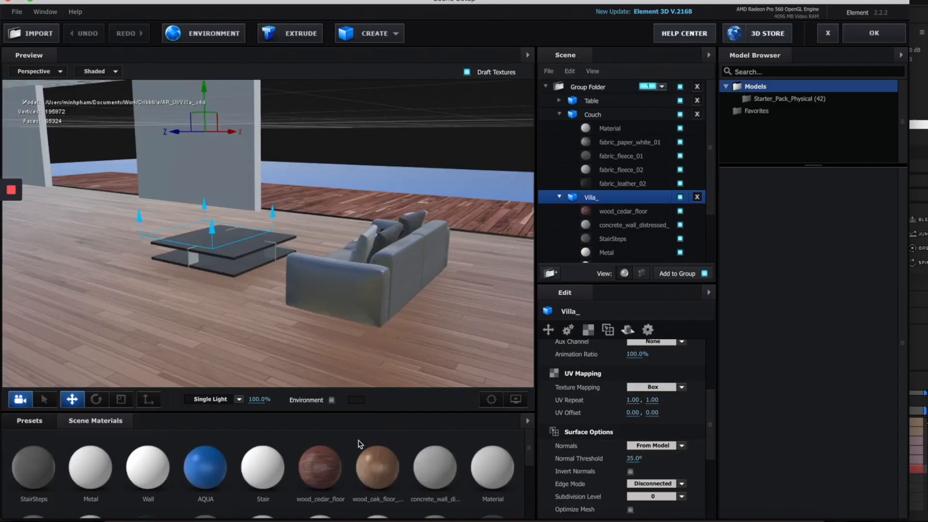
pyautogui.scroll(10, 658, 455)
pyautogui.scroll(-3, 657, 455)
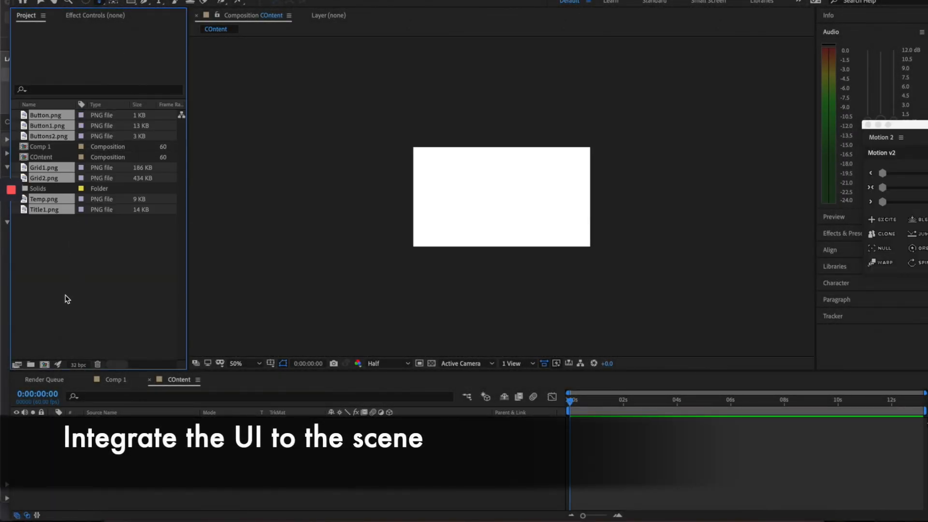
# Place Grid1.png in the COntent composition.
pyautogui.click(51, 157)
pyautogui.click(49, 136)
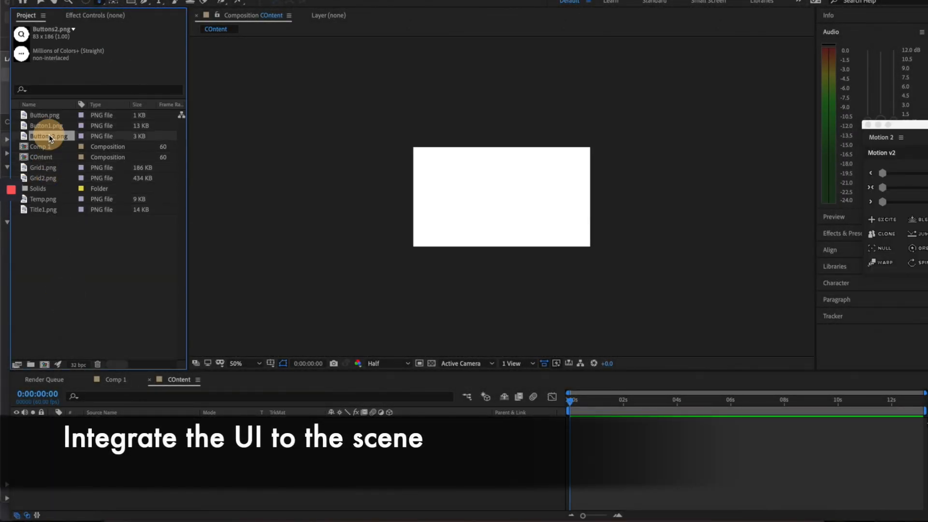
pyautogui.moveTo(46, 171); pyautogui.dragTo(493, 220)
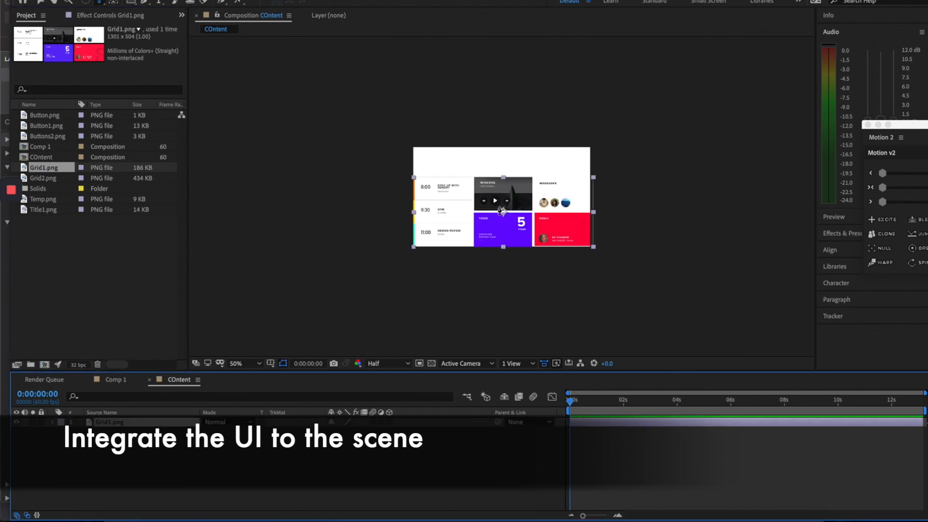
pyautogui.press('.')
# Change the COntent composition's size to 1920 x 1080 and its background colour to black.
pyautogui.rightClick(720, 126)
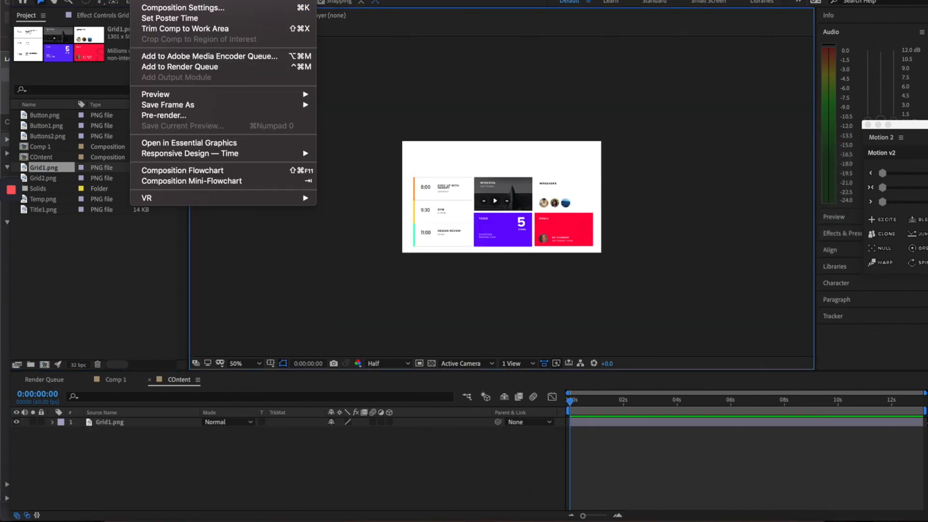
pyautogui.press('super+k')
pyautogui.click(624, 289)
pyautogui.moveTo(575, 397); pyautogui.dragTo(527, 460)
pyautogui.press('Return')
pyautogui.press('Return')
pyautogui.rightClick(355, 156)
pyautogui.click(366, 182)
pyautogui.click(601, 207)
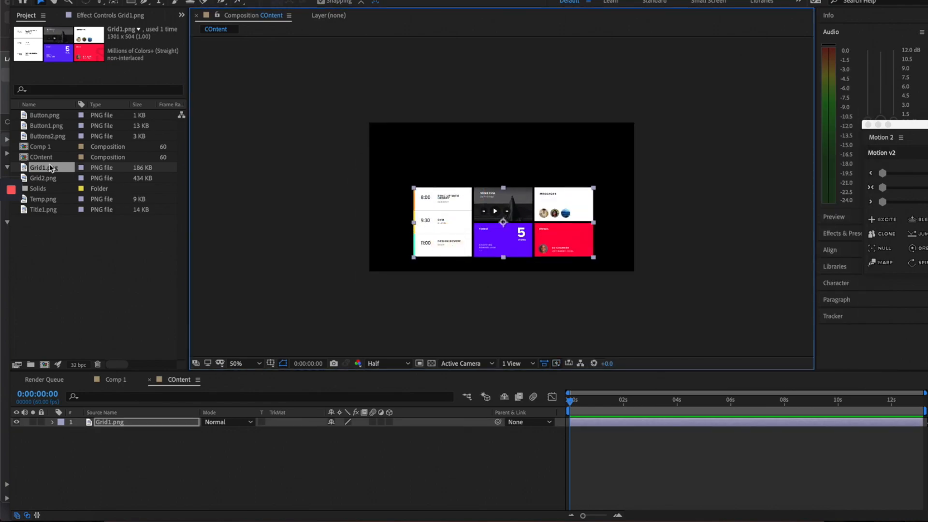
# Arrange Title1.png and Temp.png above the grid and Button1.png beside it in the COntent composition.
pyautogui.click(37, 198)
pyautogui.click(38, 208)
pyautogui.moveTo(42, 210); pyautogui.dragTo(470, 141)
pyautogui.press('/')
pyautogui.moveTo(43, 199); pyautogui.dragTo(575, 160)
pyautogui.click(724, 121)
pyautogui.click(575, 156)
pyautogui.keyDown('shift'); pyautogui.click(458, 170); pyautogui.keyUp('shift')
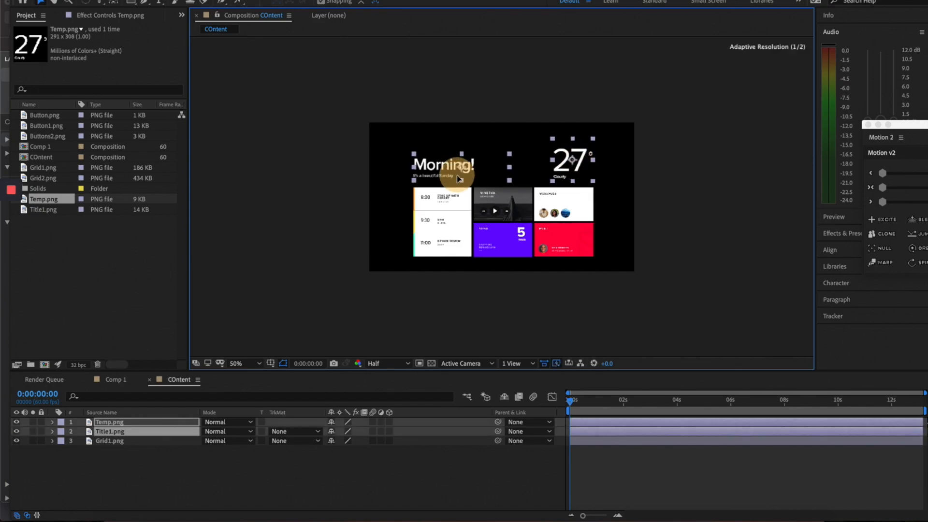
pyautogui.click(743, 122)
pyautogui.moveTo(46, 125); pyautogui.dragTo(390, 170)
# Add the COntent composition to Comp 1 as a 3D layer and position it in the villa.
pyautogui.click(115, 380)
pyautogui.moveTo(41, 157); pyautogui.dragTo(469, 177)
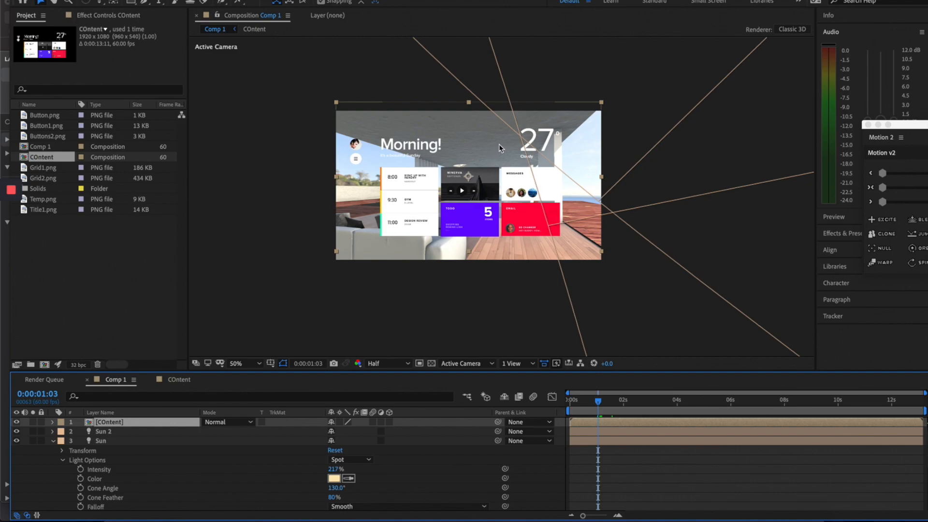
pyautogui.click(390, 422)
pyautogui.moveTo(549, 159); pyautogui.dragTo(435, 161)
# Turn off Accepts Lights in the COntent layer's material options.
pyautogui.click(53, 422)
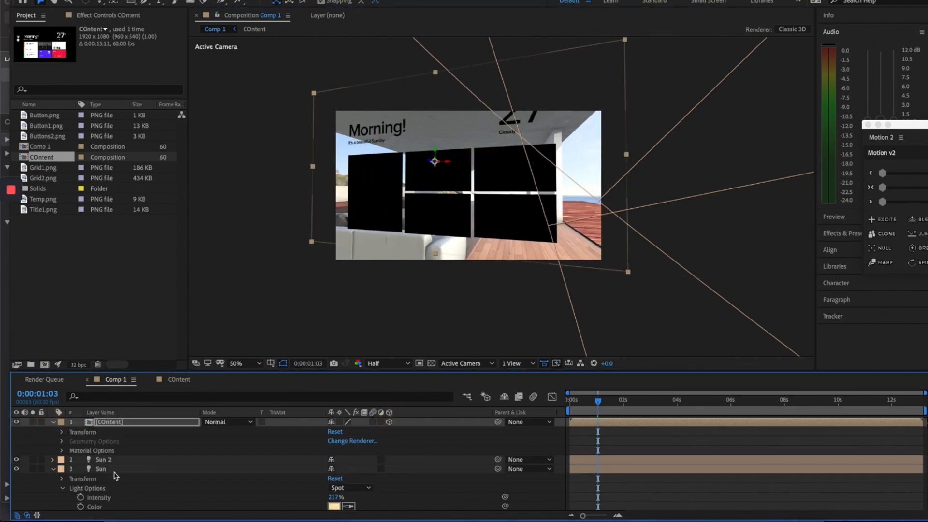
pyautogui.click(62, 450)
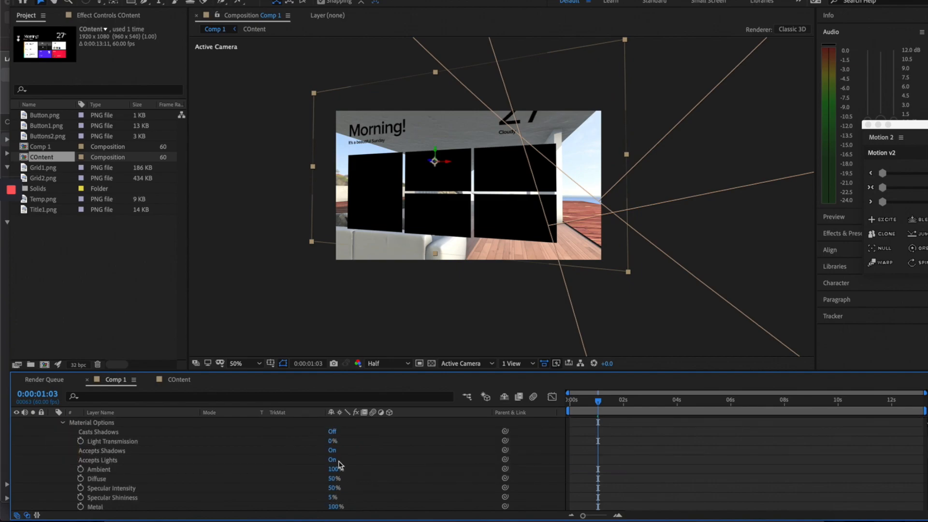
pyautogui.click(335, 459)
pyautogui.scroll(3, 63, 426)
pyautogui.click(53, 423)
# Switch to the Top view and set the COntent layer's scale to 50%.
pyautogui.click(454, 364)
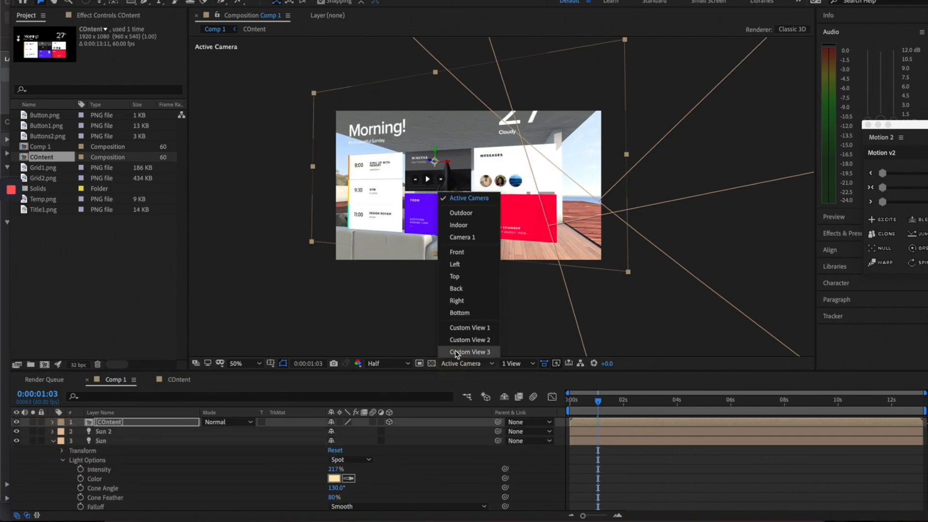
pyautogui.click(455, 276)
pyautogui.press('s')
pyautogui.click(342, 432)
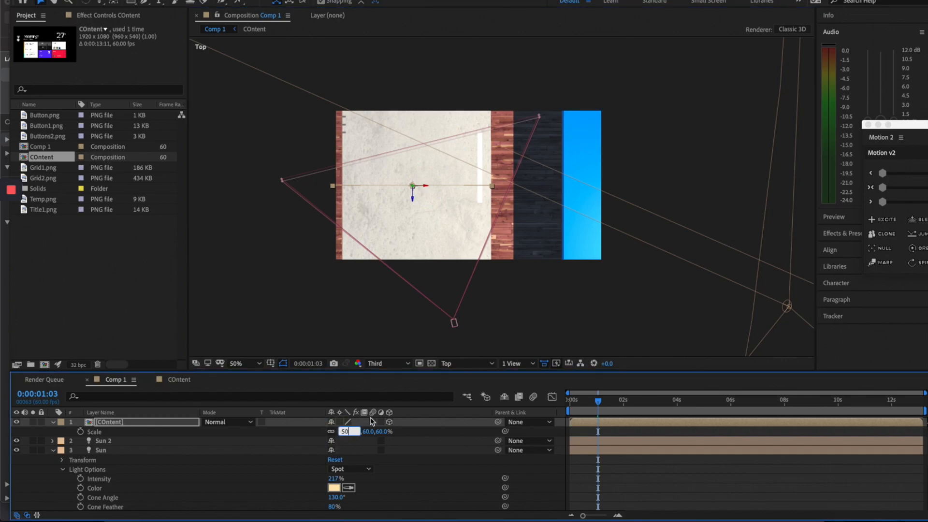
pyautogui.write('50')
pyautogui.press('Return')
# Return to the Active Camera view, lower the COntent panel slightly and adjust the camera angle on the room.
pyautogui.click(464, 364)
pyautogui.click(483, 197)
pyautogui.scroll(2, 483, 197)
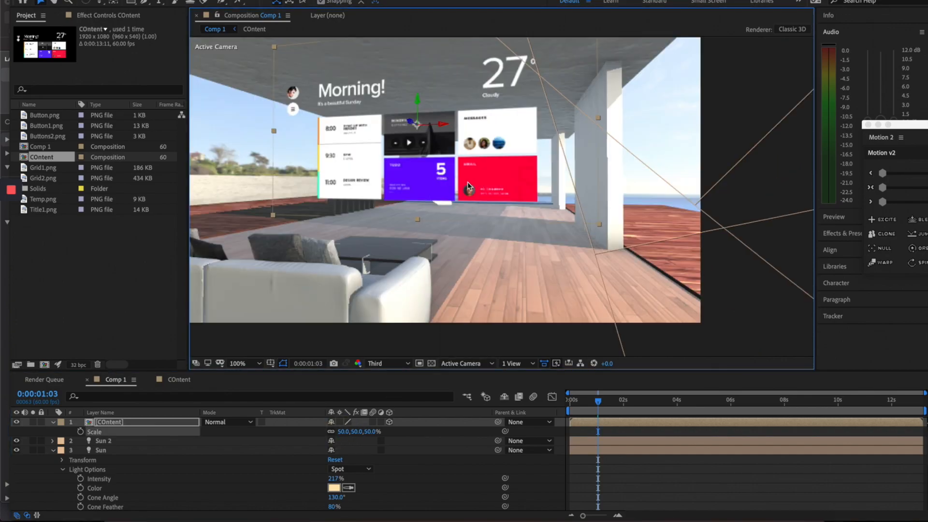
pyautogui.moveTo(422, 111); pyautogui.dragTo(417, 120)
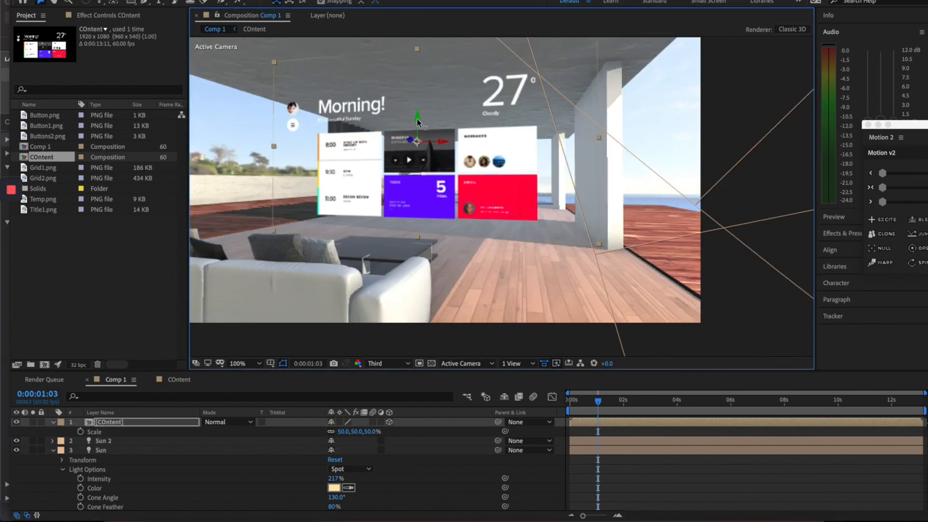
pyautogui.click(512, 497)
pyautogui.scroll(-2, 564, 219)
pyautogui.press('c')
pyautogui.moveTo(451, 200); pyautogui.dragTo(456, 201)
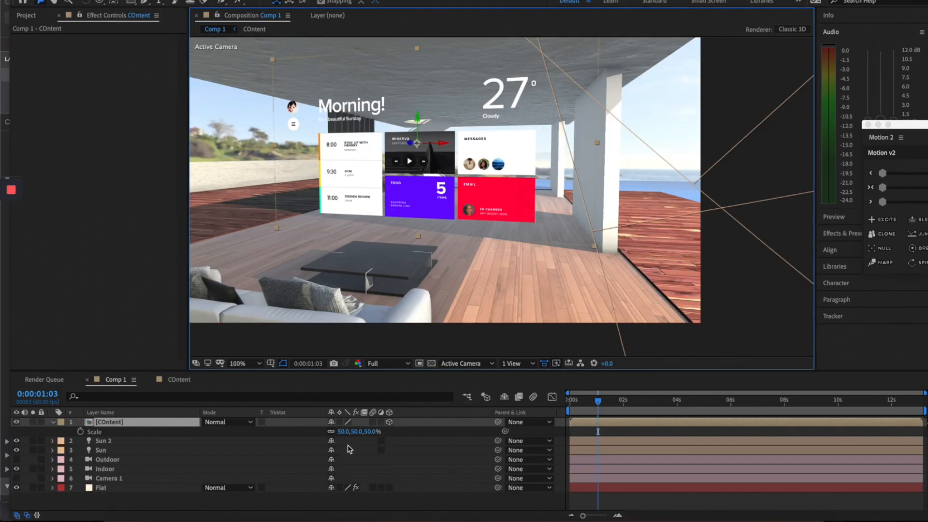
# Duplicate the COntent layer, offset the lower copy slightly behind the original and give it a Color Overlay layer style.
pyautogui.press('super+d')
pyautogui.click(110, 432)
pyautogui.scroll(1, 341, 113)
pyautogui.moveTo(341, 113); pyautogui.dragTo(350, 95)
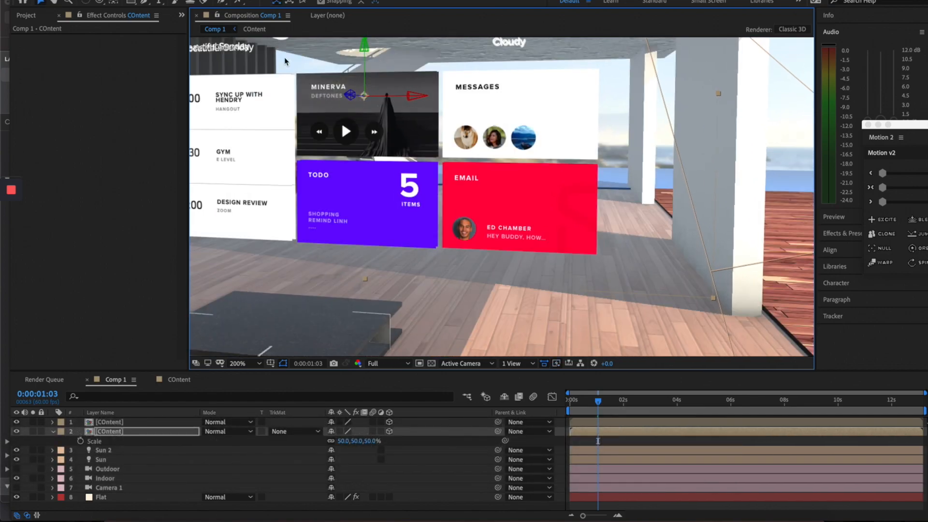
pyautogui.click(197, 0)
pyautogui.moveTo(259, 230)
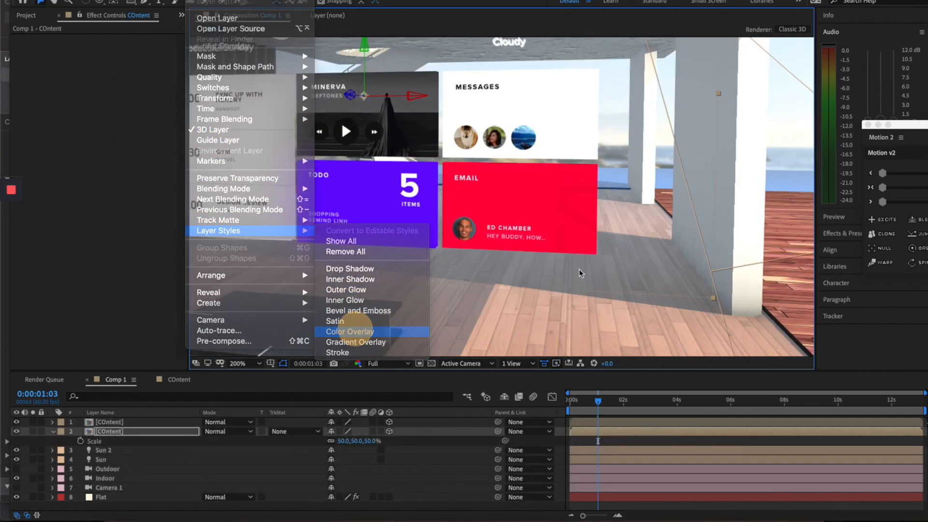
pyautogui.click(362, 387)
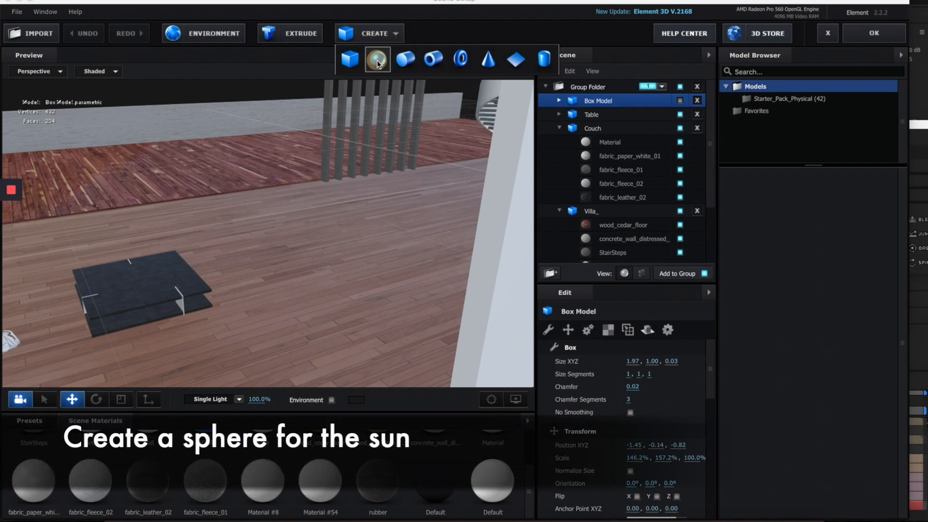
# Create a sphere for the sun, scale it down uniformly to about 31.3% and move it away from the origin.
pyautogui.click(377, 59)
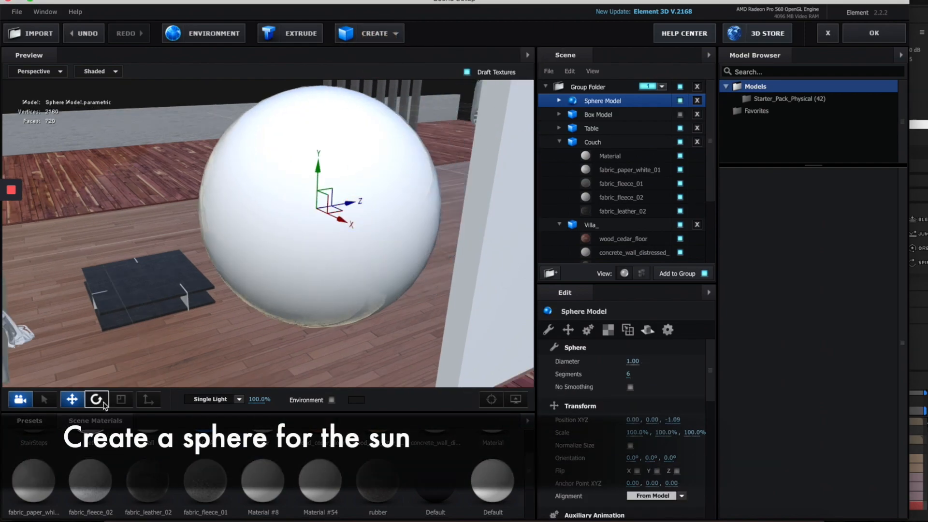
pyautogui.click(120, 400)
pyautogui.moveTo(353, 201); pyautogui.dragTo(229, 256)
pyautogui.moveTo(240, 97); pyautogui.dragTo(290, 86)
pyautogui.click(73, 400)
pyautogui.moveTo(439, 156); pyautogui.dragTo(321, 156)
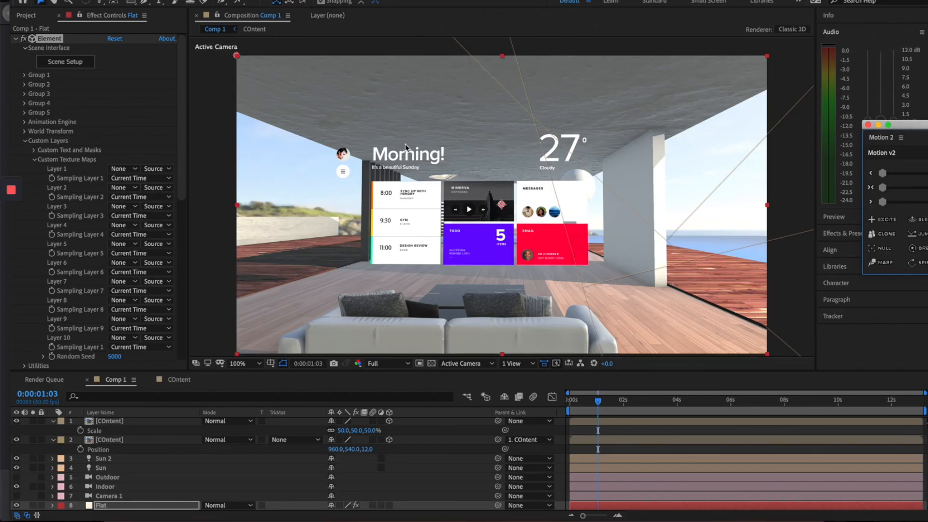
# Reopen the Element scene setup and move the sphere along Z to about -1.30.
pyautogui.click(51, 63)
pyautogui.moveTo(412, 126); pyautogui.dragTo(338, 163)
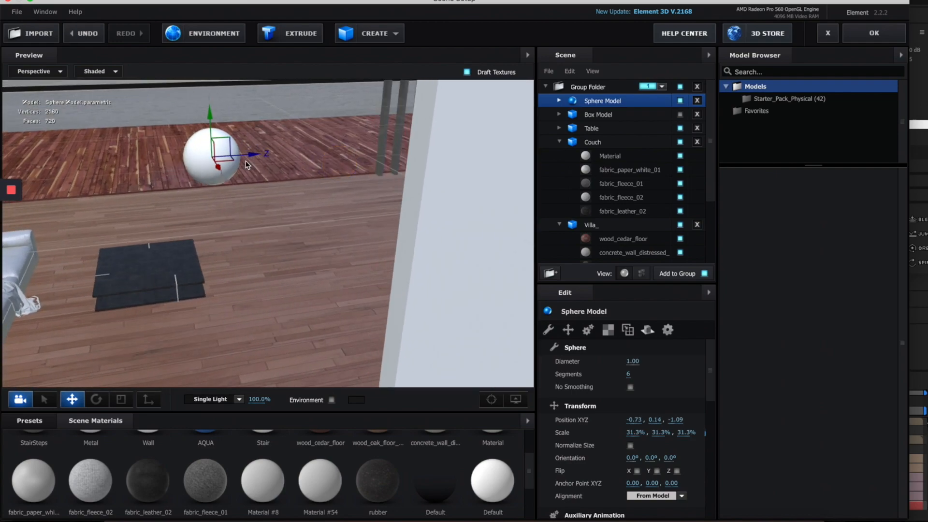
pyautogui.moveTo(246, 165); pyautogui.dragTo(215, 161)
# Apply a red grunge preset from the plastic materials to the sphere and accept the scene setup.
pyautogui.click(52, 428)
pyautogui.scroll(-2, 329, 454)
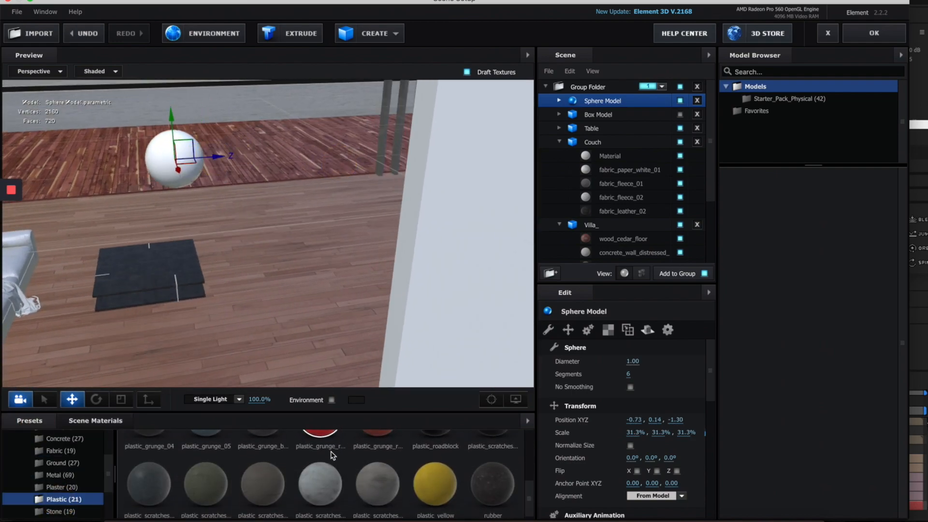
pyautogui.moveTo(373, 453); pyautogui.dragTo(167, 155)
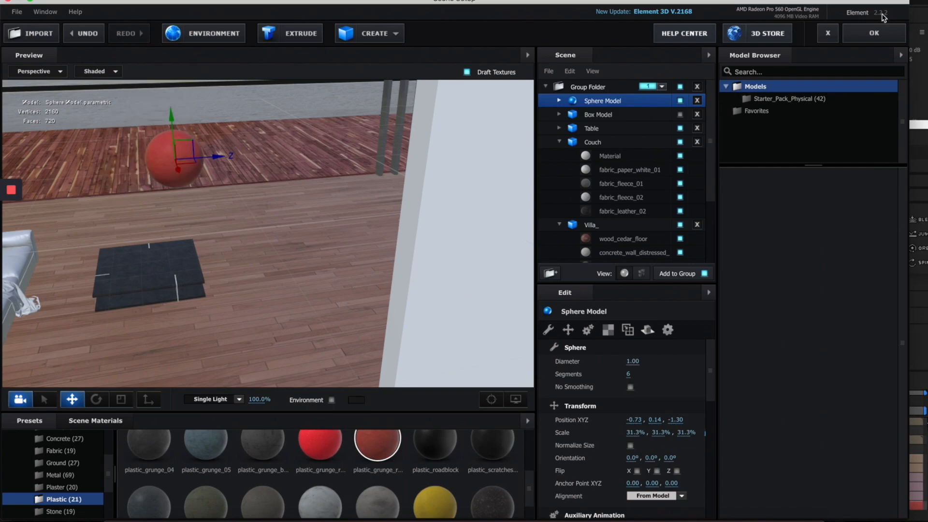
pyautogui.click(877, 31)
pyautogui.scroll(-1, 577, 172)
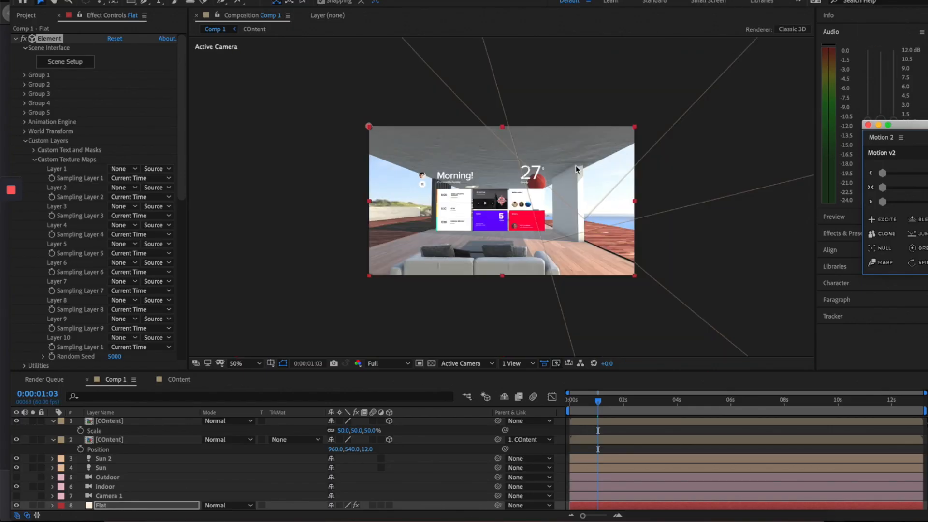
# Apply the red_glow_glass preset from the translucent materials to the sphere and accept the scene setup.
pyautogui.scroll(1, 578, 172)
pyautogui.click(62, 62)
pyautogui.scroll(-3, 63, 484)
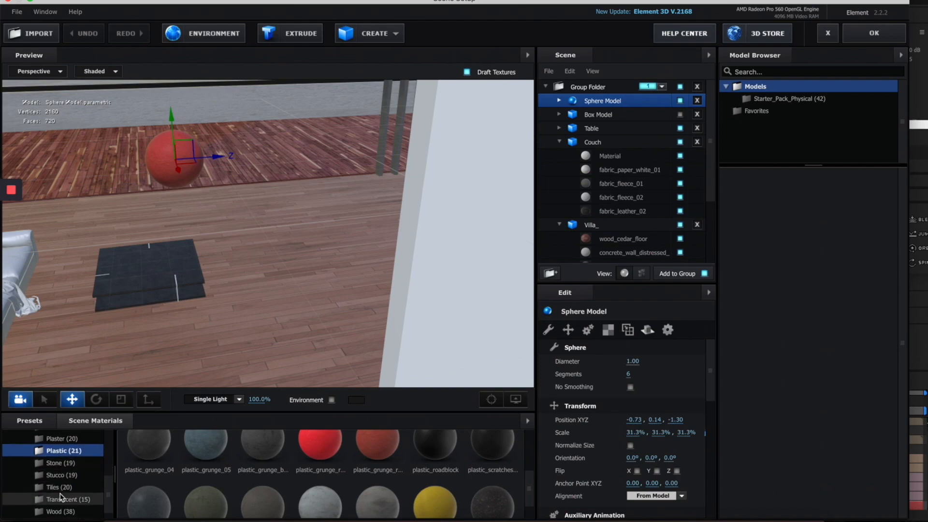
pyautogui.click(70, 488)
pyautogui.moveTo(341, 415); pyautogui.dragTo(157, 173)
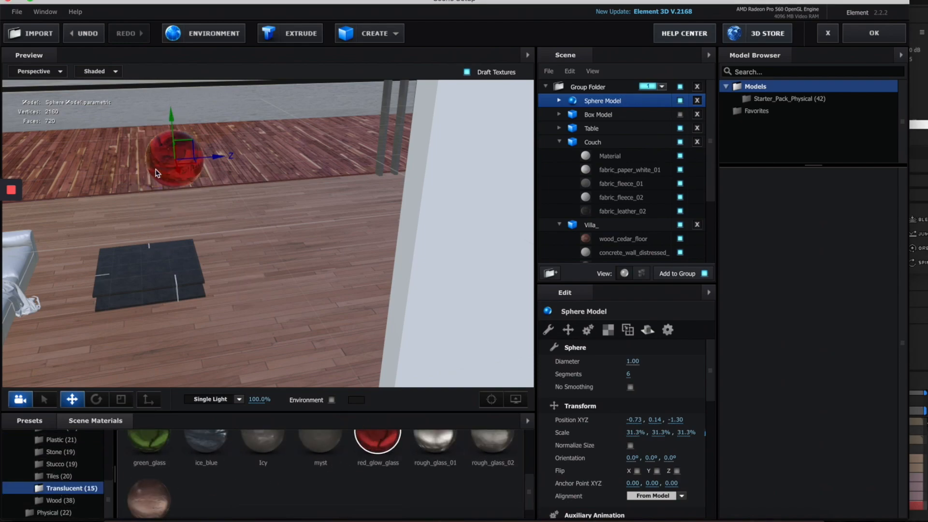
pyautogui.click(875, 34)
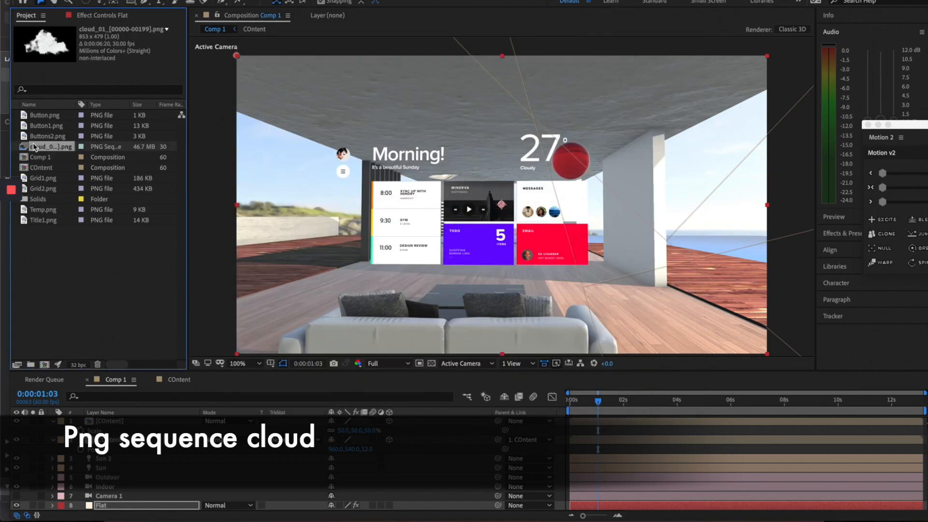
# Duplicate the top COntent layer in Comp 1.
pyautogui.moveTo(48, 146); pyautogui.dragTo(565, 158)
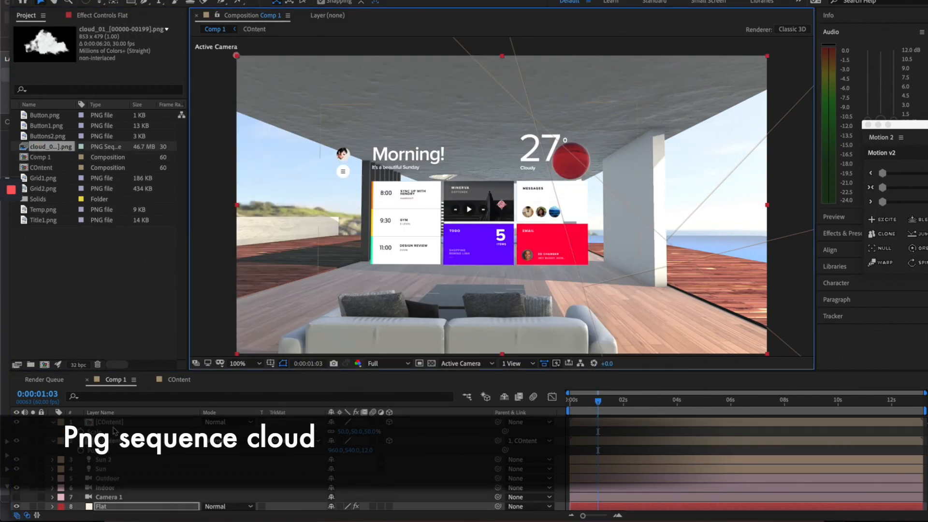
pyautogui.click(115, 422)
pyautogui.hotkey('ctrl', 'd')
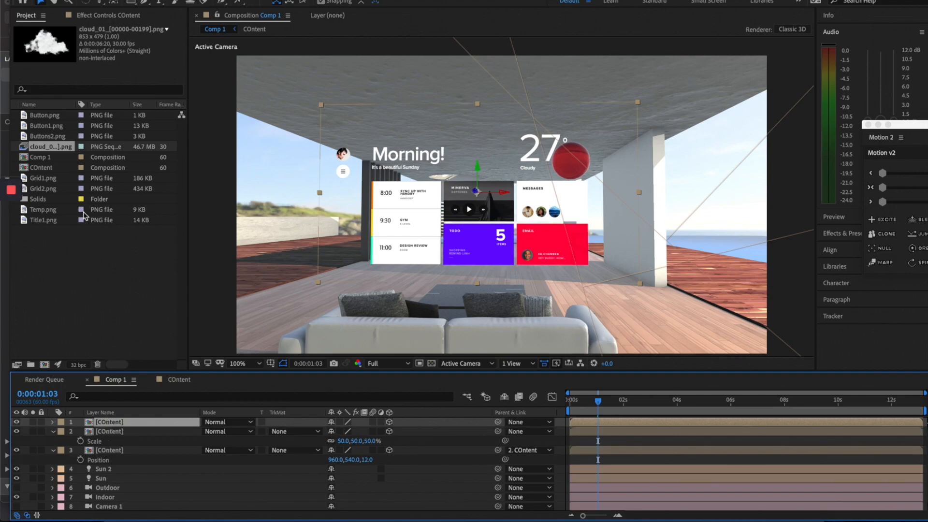
# Create the cloud_01 composition from the cloud PNG sequence and replace the top COntent duplicate in Comp 1 with it.
pyautogui.rightClick(62, 149)
pyautogui.click(111, 173)
pyautogui.click(116, 380)
pyautogui.moveTo(45, 155); pyautogui.dragTo(114, 422)
# Move the cloud in front of the red sphere and place its layer below the two COntent layers.
pyautogui.moveTo(503, 195); pyautogui.dragTo(595, 194)
pyautogui.moveTo(104, 422); pyautogui.dragTo(97, 464)
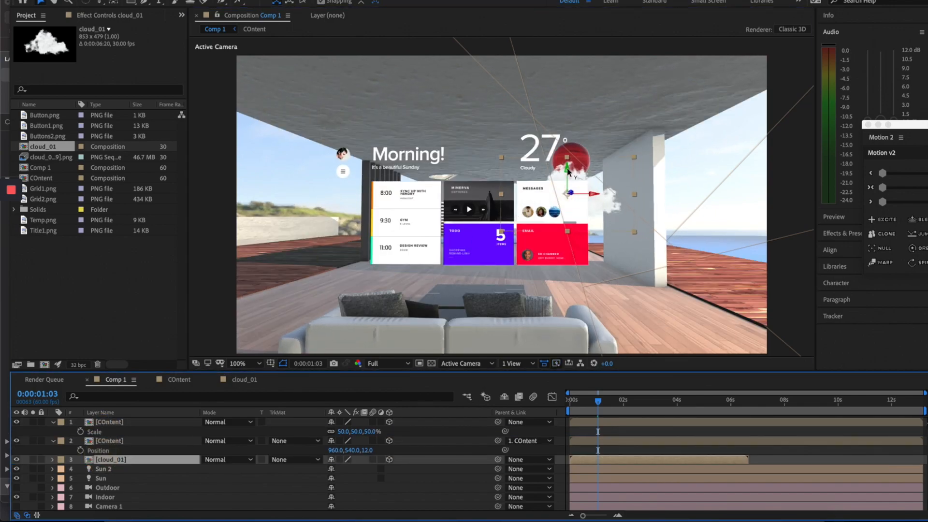
pyautogui.press('space')
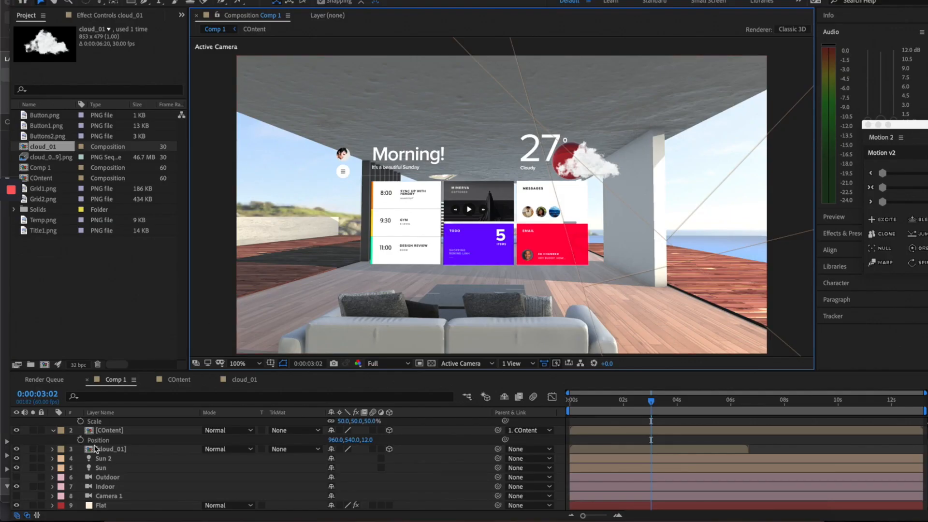
# Move the sphere right and upward in the Flat layer's scene setup to X -0.59, Y 0.27 and accept the scene.
pyautogui.click(102, 505)
pyautogui.click(110, 15)
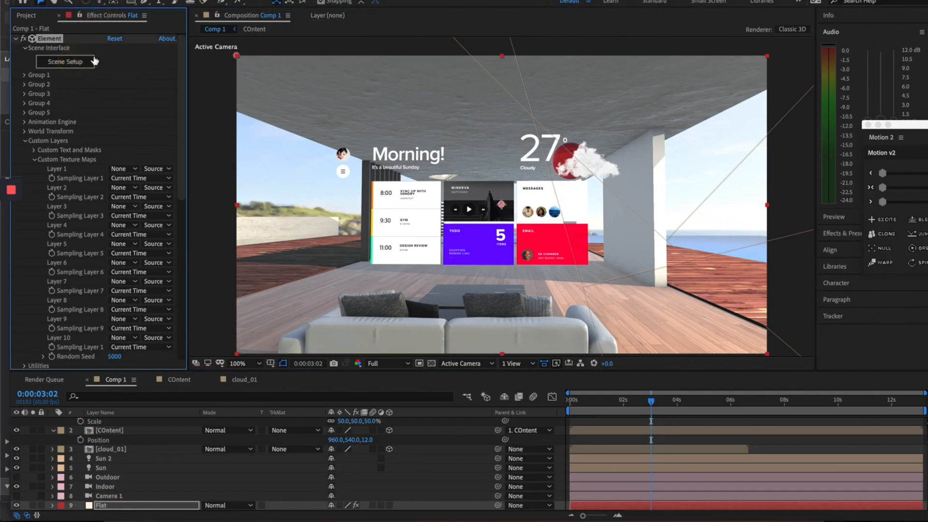
pyautogui.click(76, 64)
pyautogui.moveTo(420, 122); pyautogui.dragTo(443, 121)
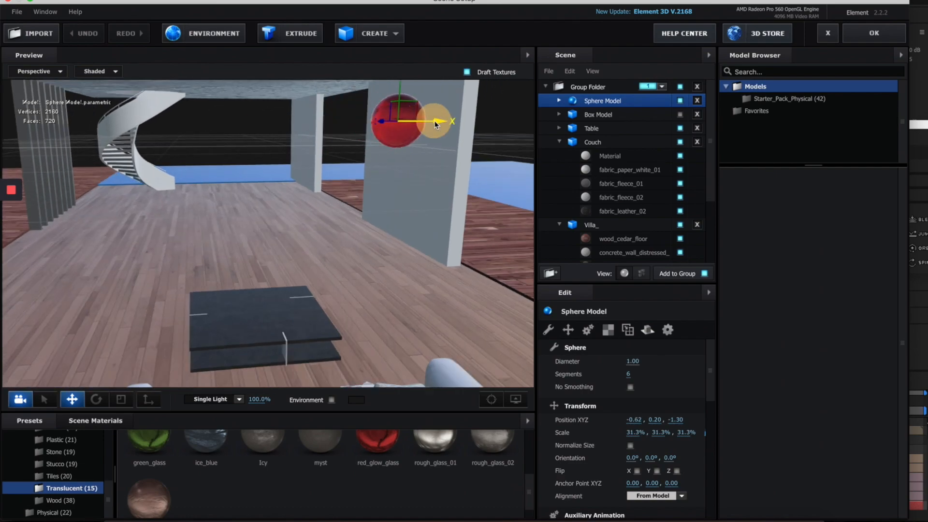
pyautogui.moveTo(405, 89); pyautogui.dragTo(407, 74)
pyautogui.click(893, 32)
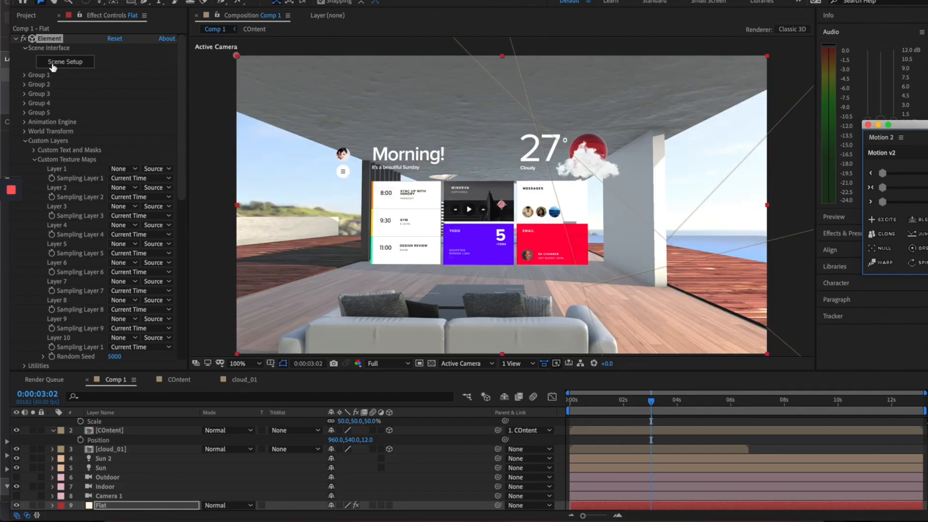
# Change the reflectivity color of the red_glow_glass scene material from red to orange.
pyautogui.click(53, 65)
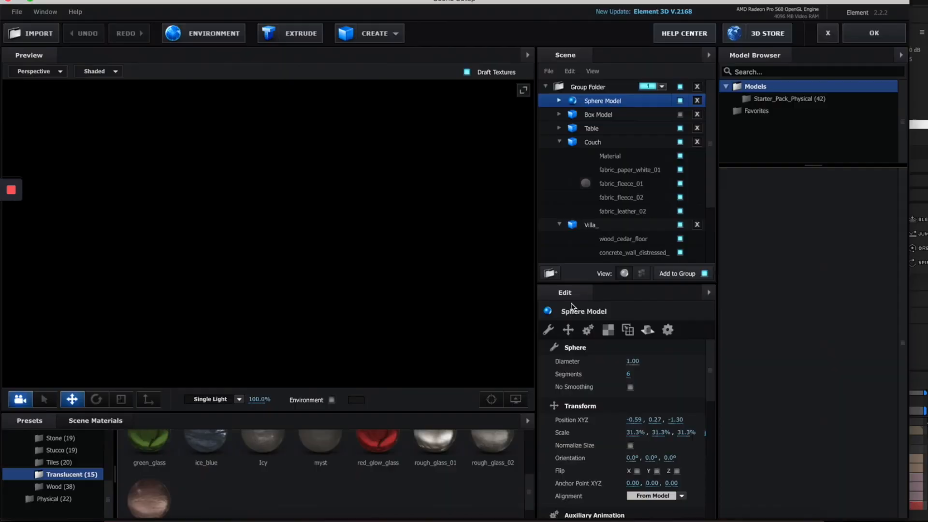
pyautogui.click(108, 421)
pyautogui.click(147, 481)
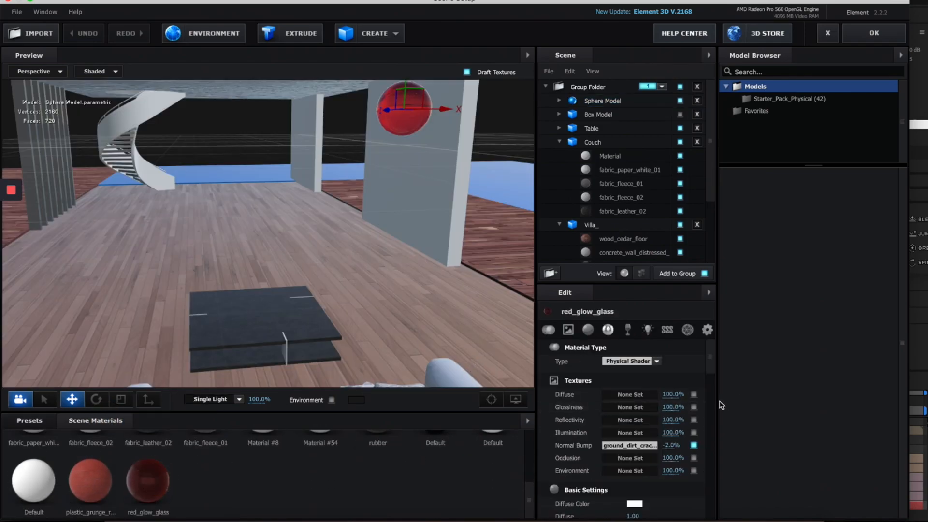
pyautogui.scroll(-6, 643, 387)
pyautogui.scroll(2, 652, 385)
pyautogui.click(636, 350)
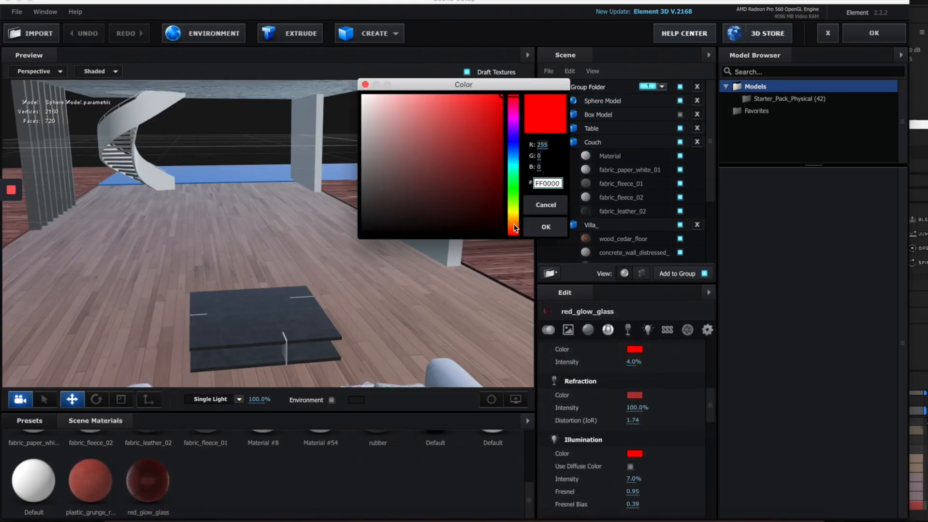
pyautogui.click(514, 227)
pyautogui.click(467, 95)
pyautogui.moveTo(492, 143); pyautogui.dragTo(499, 64)
pyautogui.click(534, 225)
# Set the red_glow_glass refraction color to orange and its illumination color to yellow FFCA2A.
pyautogui.click(635, 394)
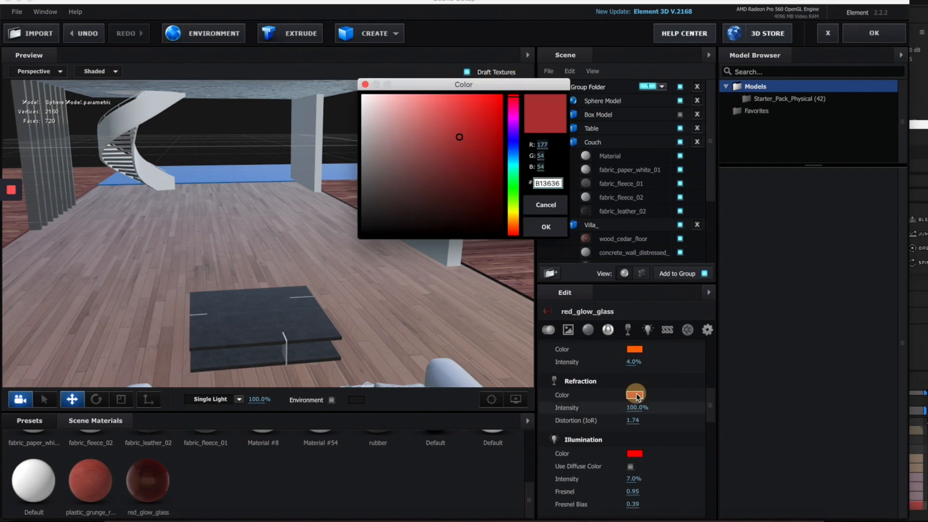
pyautogui.click(513, 220)
pyautogui.click(500, 96)
pyautogui.click(542, 221)
pyautogui.click(635, 454)
pyautogui.click(546, 229)
pyautogui.click(635, 395)
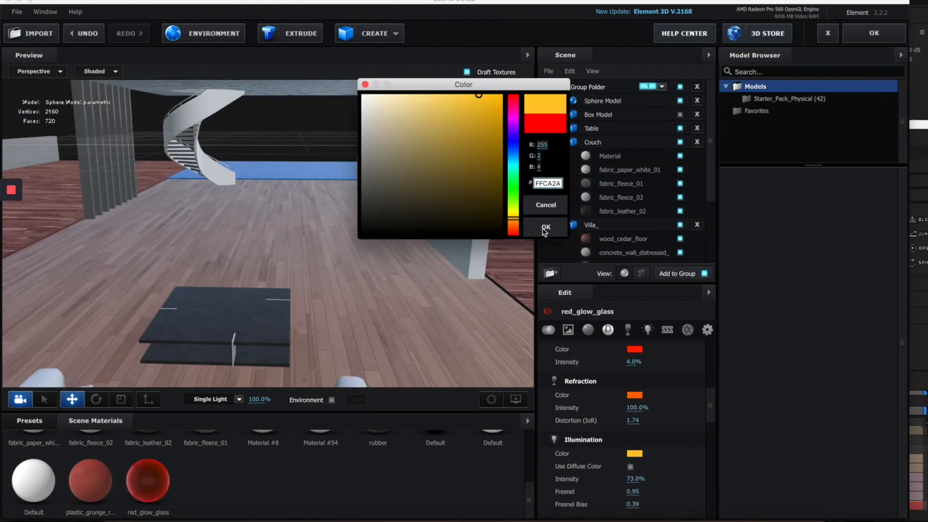
pyautogui.click(542, 225)
# Shift the red_glow_glass refraction color to red-orange and set its illumination color to FFA229.
pyautogui.click(635, 395)
pyautogui.click(539, 229)
pyautogui.click(635, 453)
pyautogui.click(515, 170)
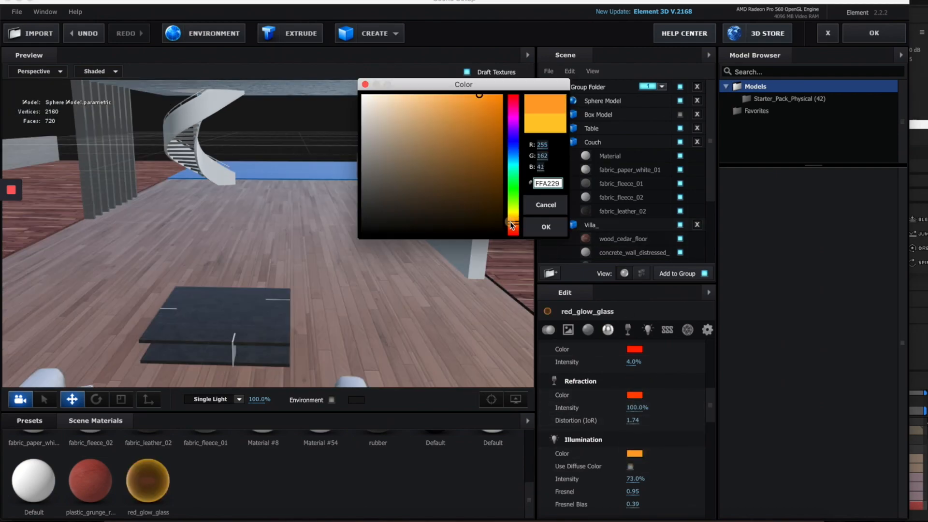
pyautogui.click(544, 225)
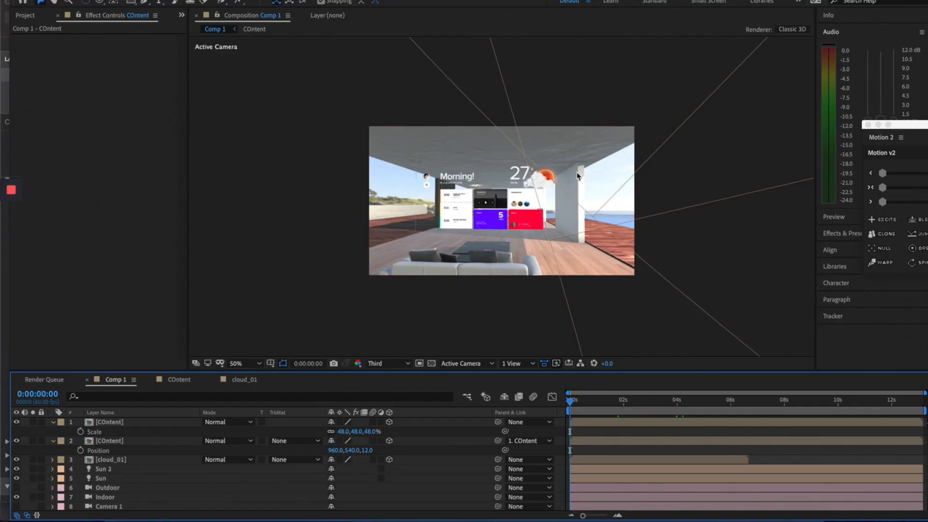
# Raise the illumination glow intensity of the Flat layer's Element effect to 3.0 and finally 5.0.
pyautogui.scroll(-1, 127, 495)
pyautogui.click(102, 505)
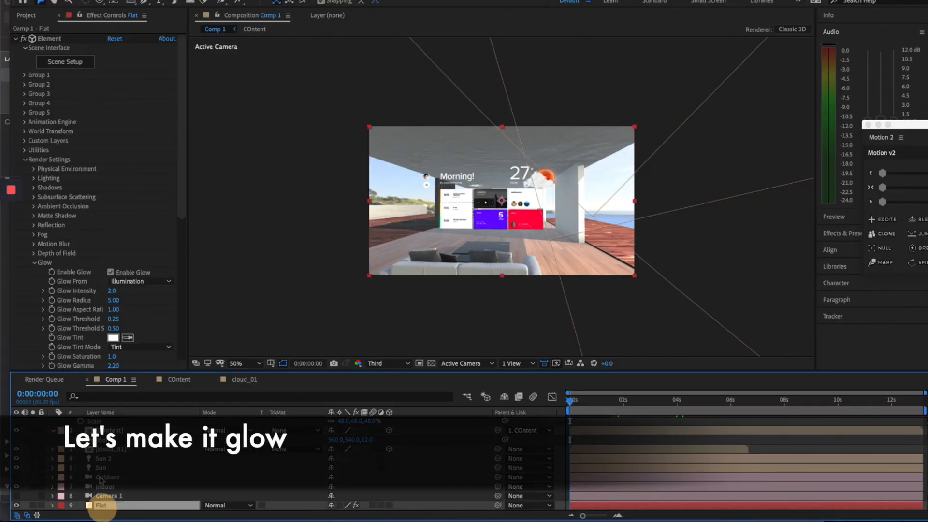
pyautogui.click(112, 291)
pyautogui.write('3')
pyautogui.press('Return')
pyautogui.scroll(1, 429, 153)
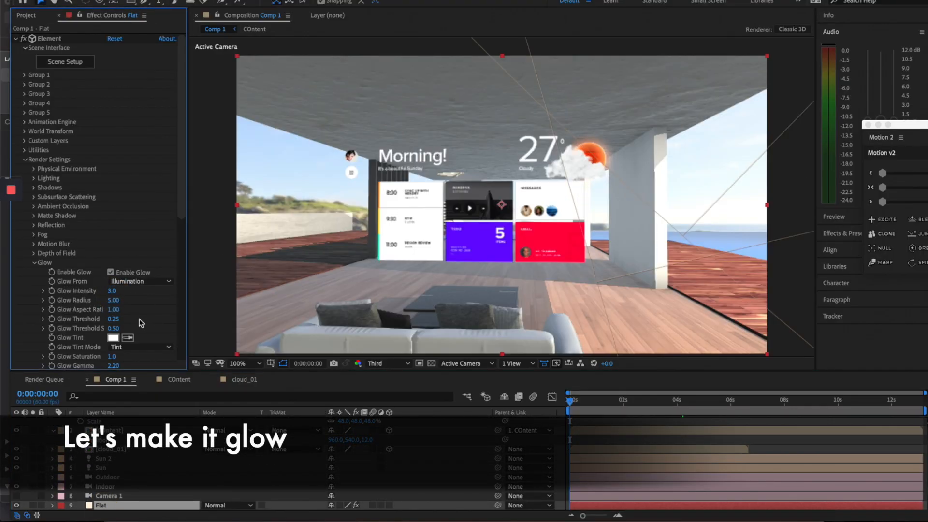
pyautogui.moveTo(115, 301); pyautogui.dragTo(154, 308)
pyautogui.write('5')
pyautogui.press('Return')
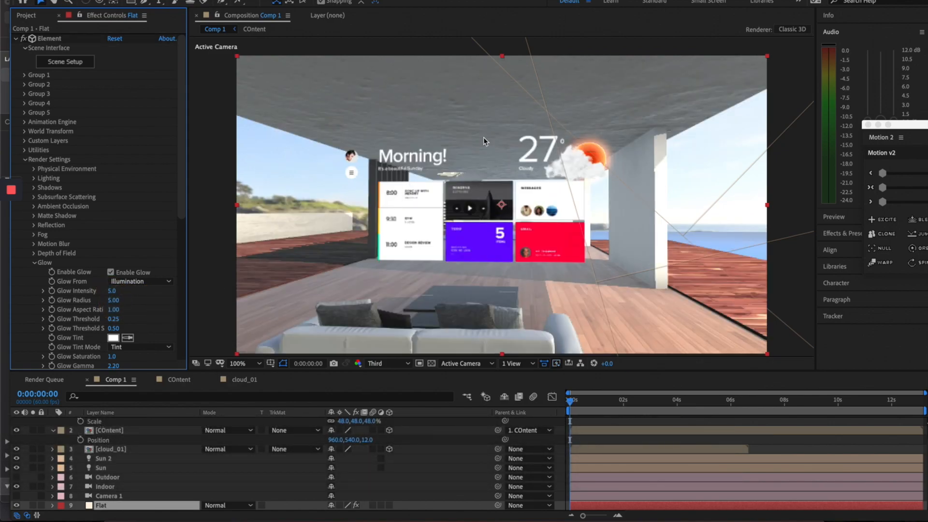
pyautogui.scroll(-1, 486, 141)
pyautogui.click(677, 394)
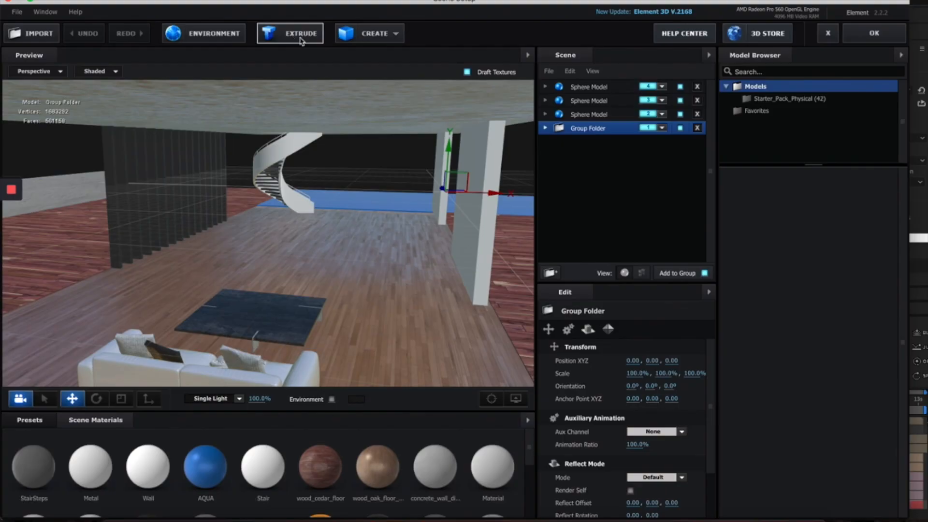
# Create another sphere model in the Element scene.
pyautogui.click(370, 33)
pyautogui.click(379, 56)
pyautogui.moveTo(400, 180); pyautogui.dragTo(348, 190)
pyautogui.moveTo(463, 193); pyautogui.dragTo(294, 212)
pyautogui.click(121, 398)
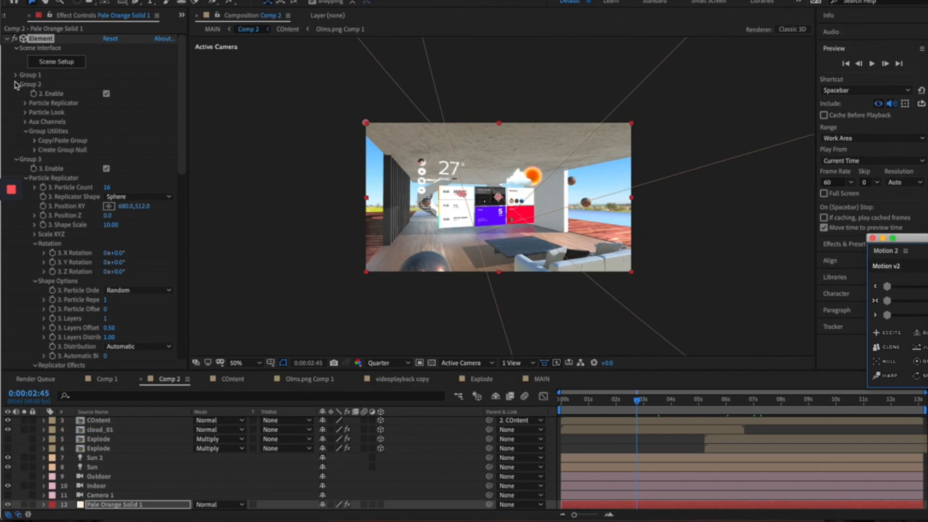
# Set Group 5's particle replicator on Pale Orange Solid 1 to the Sphere shape with a particle count of 18.
pyautogui.click(16, 121)
pyautogui.click(16, 112)
pyautogui.click(25, 131)
pyautogui.click(135, 150)
pyautogui.click(129, 192)
pyautogui.click(109, 140)
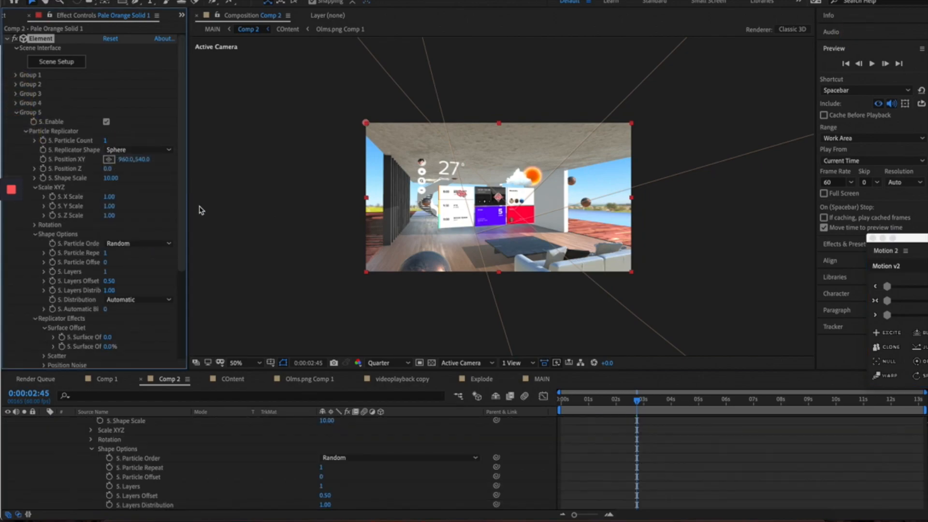
pyautogui.write('18')
pyautogui.press('Return')
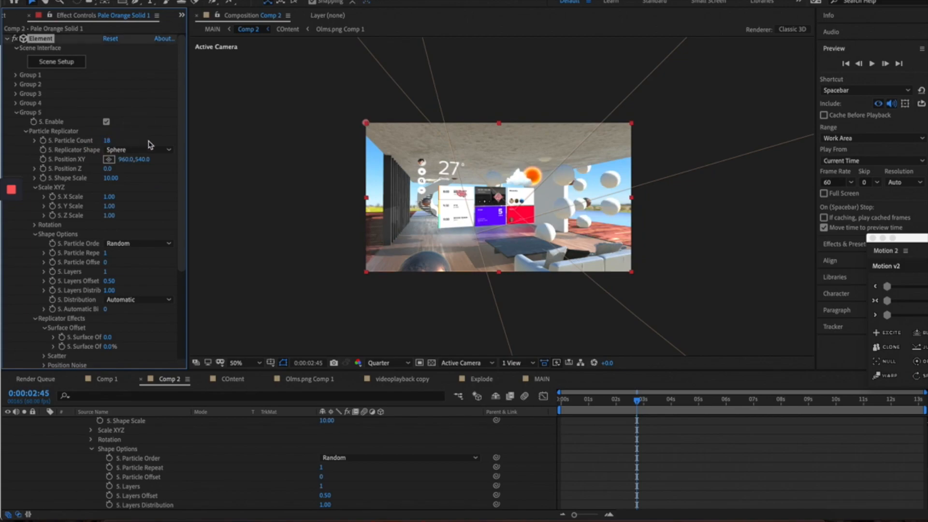
# Shift Group 5's replicator position along X to 553 so the spheres surround the floating panel.
pyautogui.press('.')
pyautogui.moveTo(108, 160); pyautogui.dragTo(2, 180)
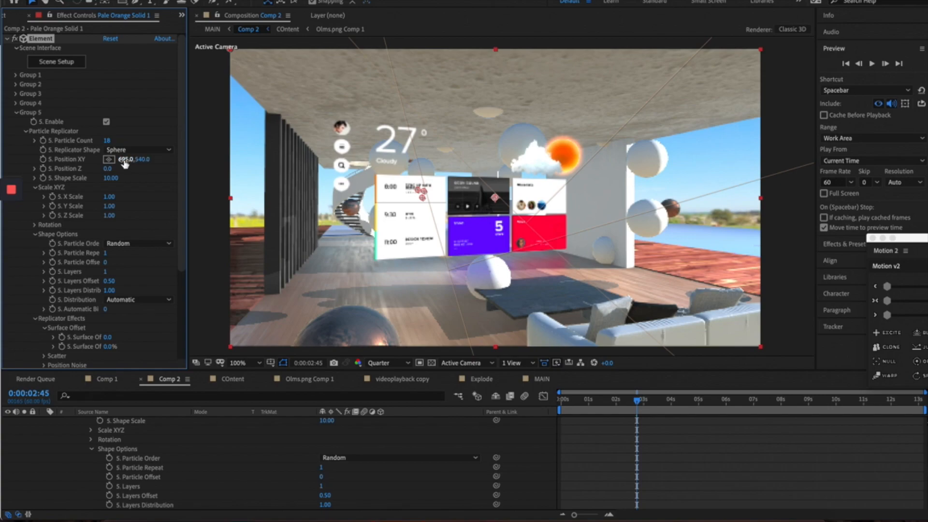
pyautogui.moveTo(126, 164); pyautogui.dragTo(174, 160)
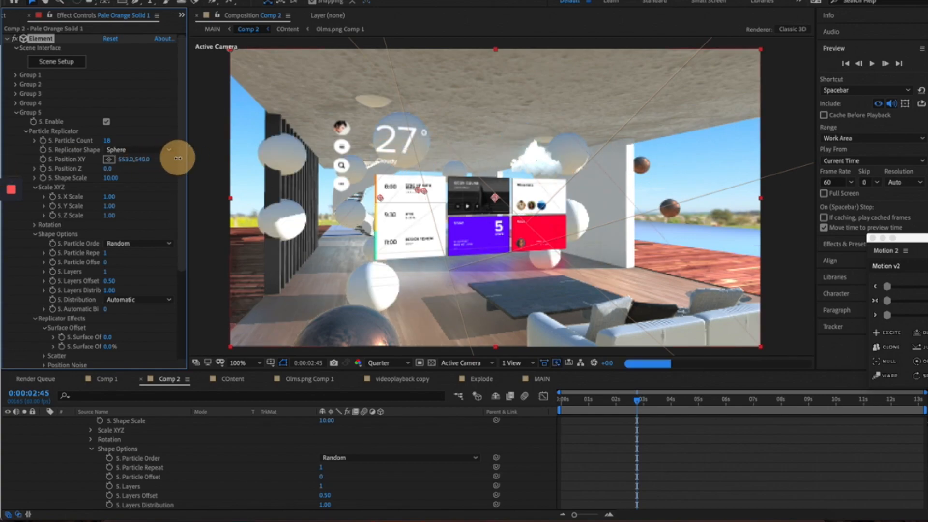
pyautogui.press(',')
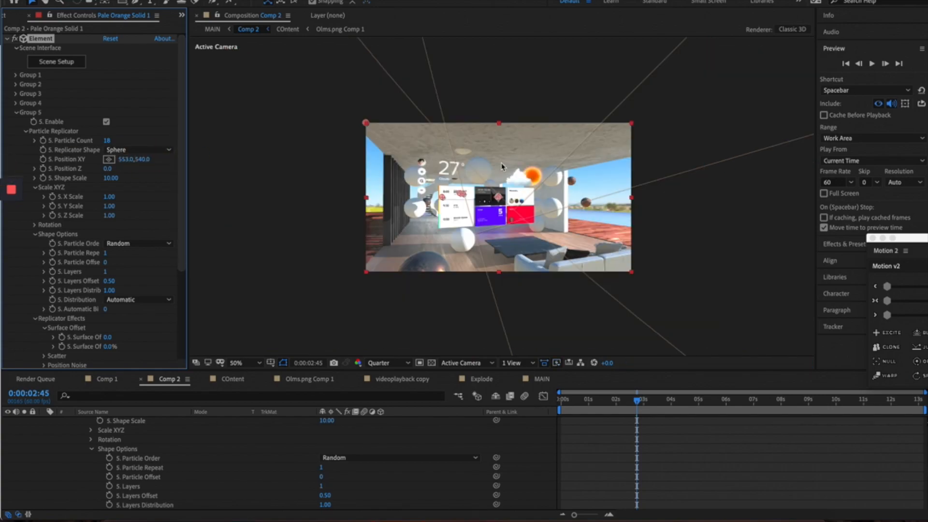
# Check the spheres at 7:07 and 9:06, and set Group 5's X, Y and Z scale to 0.60.
pyautogui.press('.')
pyautogui.click(757, 400)
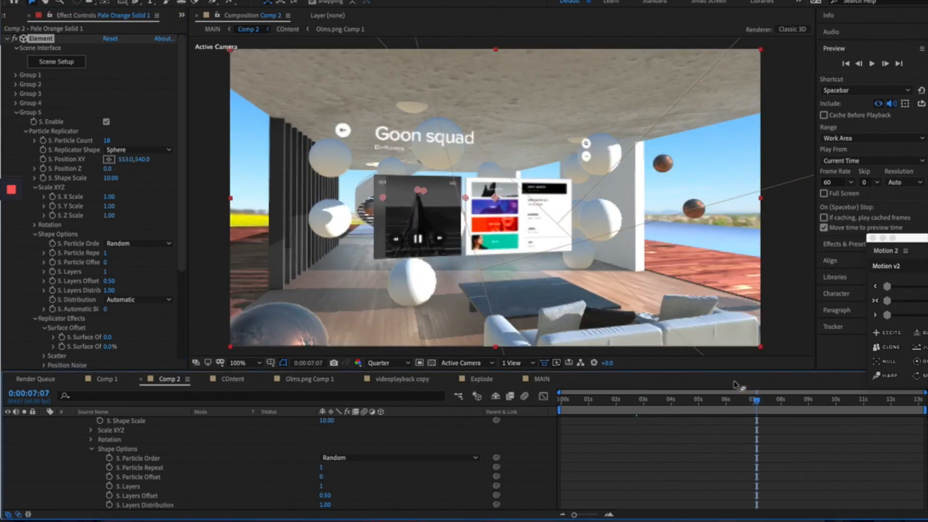
pyautogui.press(',')
pyautogui.press('.')
pyautogui.click(811, 399)
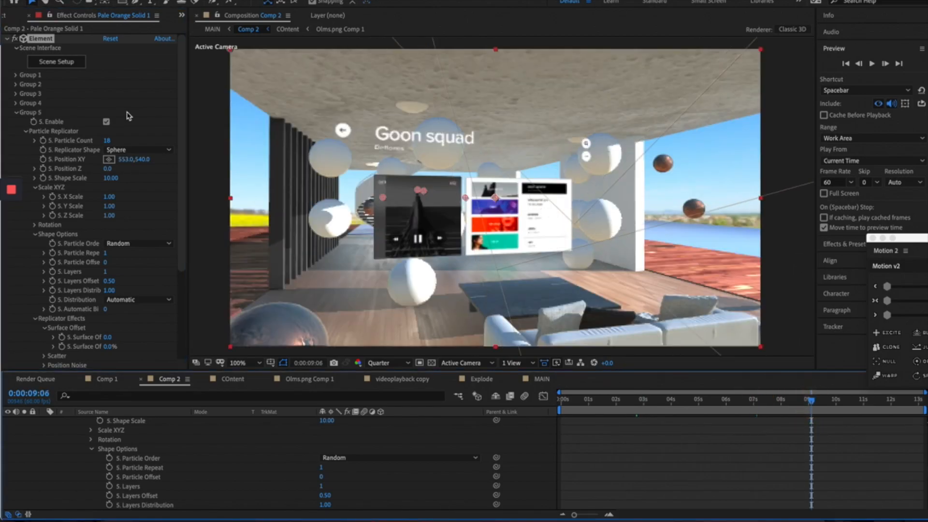
pyautogui.click(111, 179)
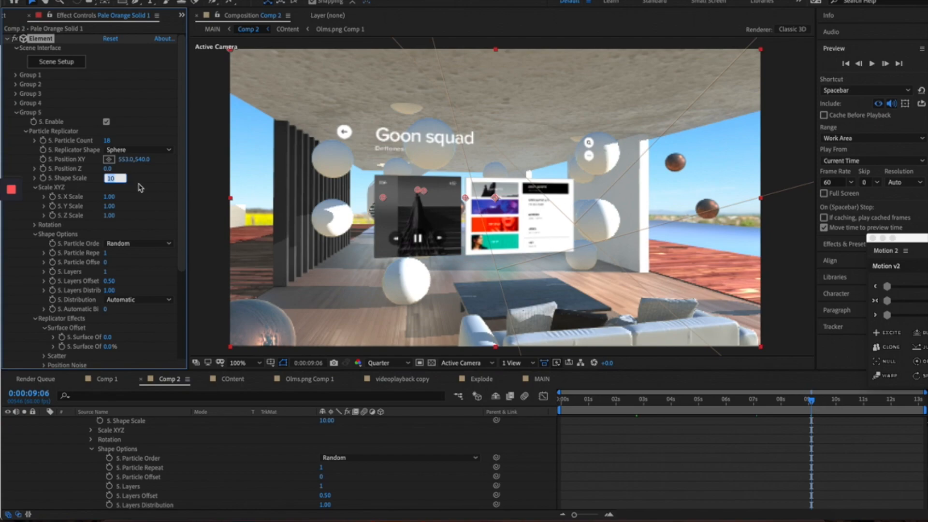
pyautogui.click(165, 186)
pyautogui.click(150, 200)
pyautogui.press('Tab')
pyautogui.write('0.6')
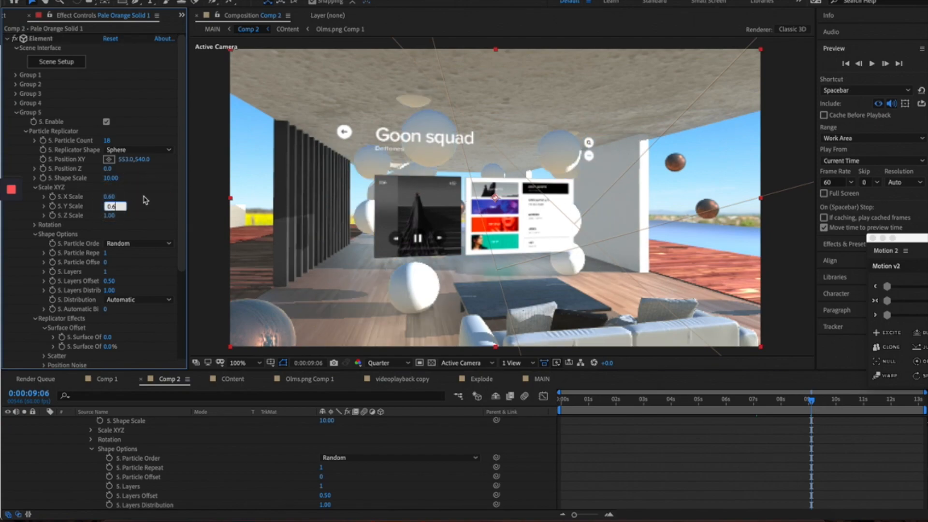
pyautogui.write('0.6')
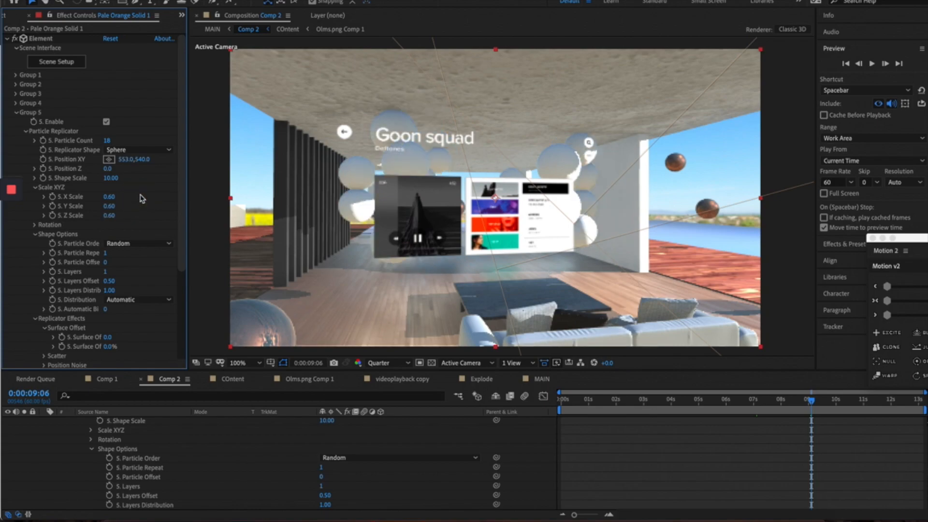
# Shift Group 4's replicator position along X to 873.
pyautogui.click(56, 62)
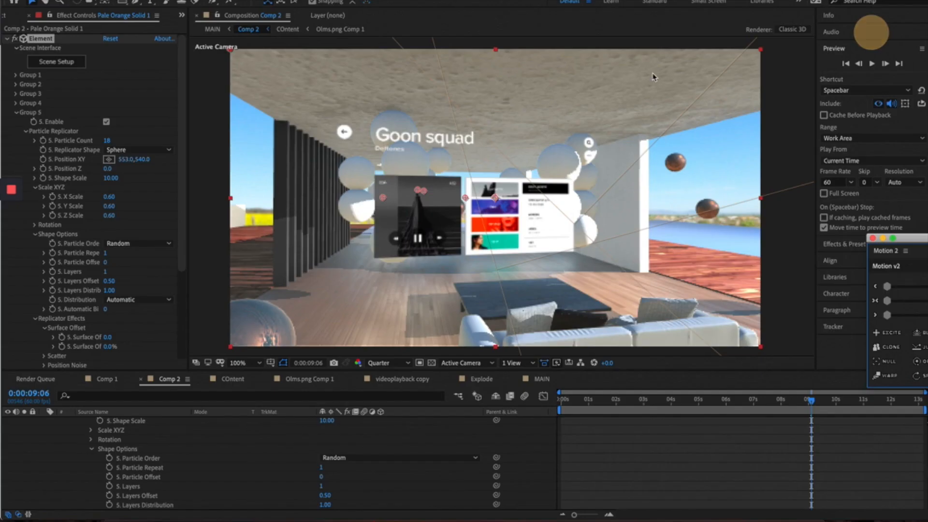
pyautogui.click(17, 112)
pyautogui.click(16, 103)
pyautogui.scroll(3, 127, 70)
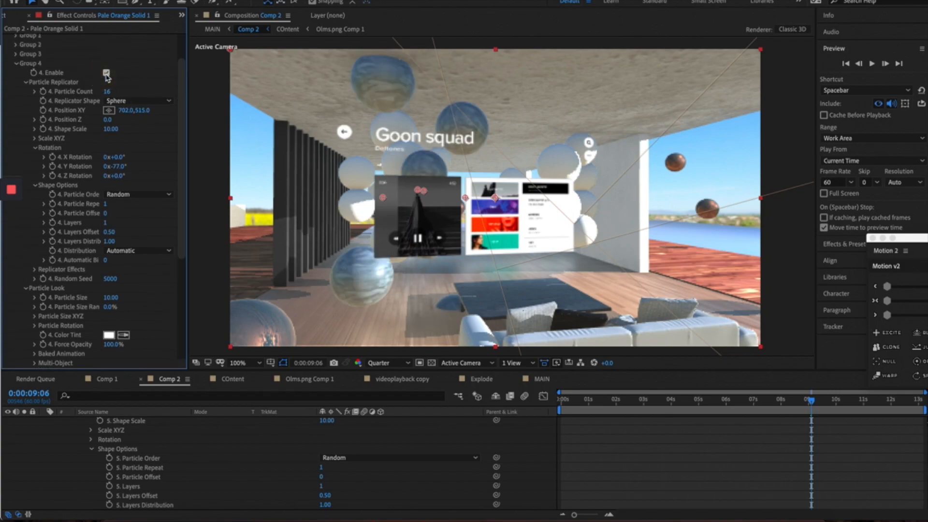
pyautogui.moveTo(123, 112); pyautogui.dragTo(271, 112)
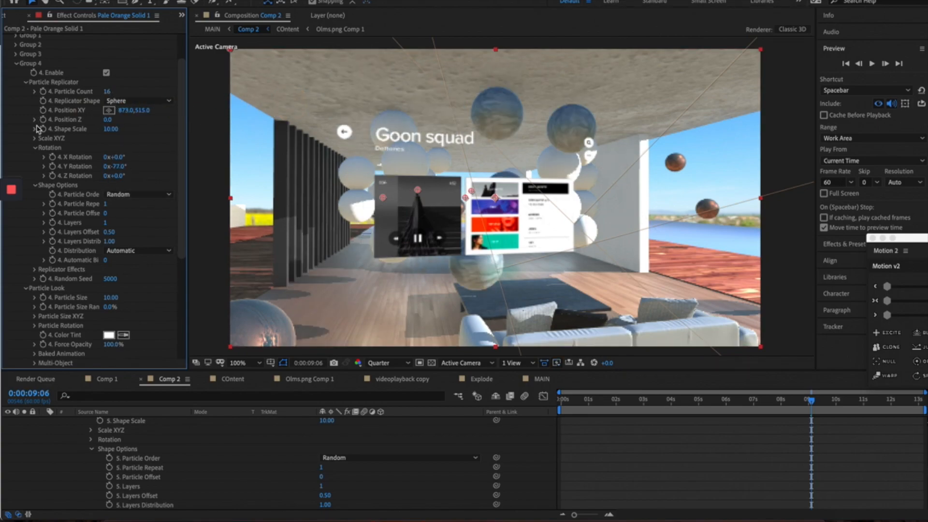
# Set Group 4's particle size to 6.00 and reduce its replicator's X position.
pyautogui.write('6')
pyautogui.press('Return')
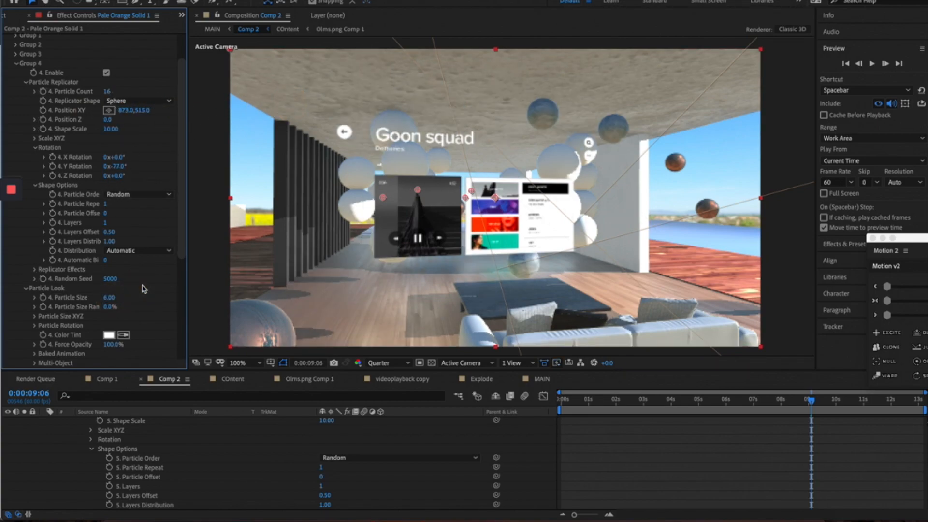
pyautogui.moveTo(123, 112); pyautogui.dragTo(70, 106)
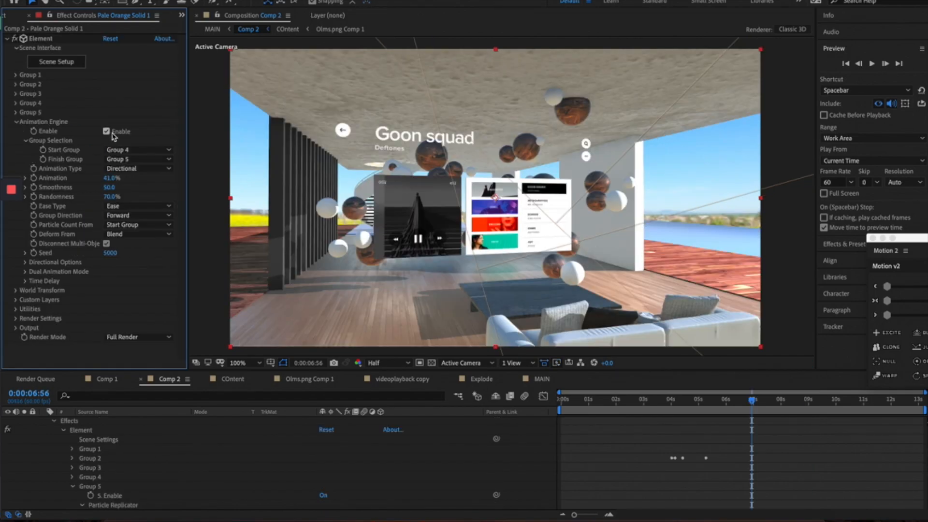
# Increase the Animation percentage of the Animation Engine running from Group 4 to Group 5.
pyautogui.moveTo(119, 183)
pyautogui.mouseDown()
pyautogui.moveTo(103, 179)
pyautogui.moveTo(137, 184)
pyautogui.mouseUp()
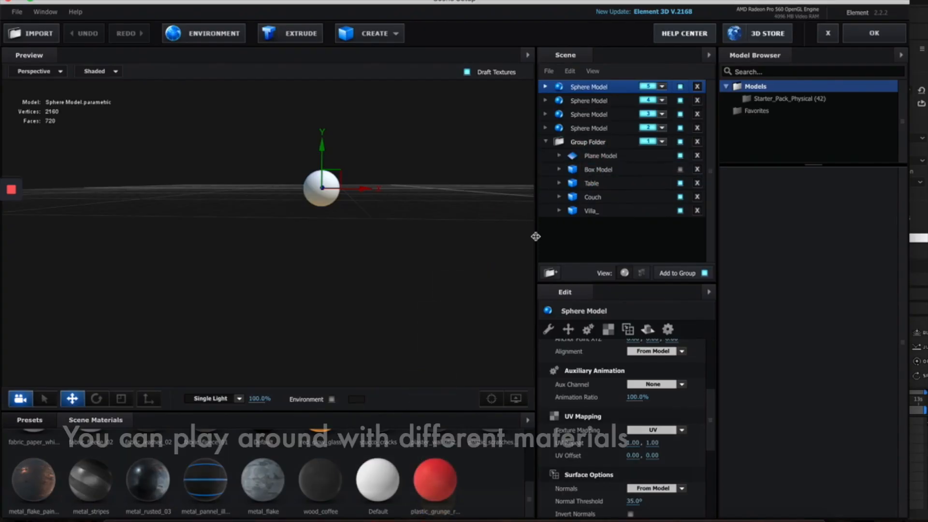
# Expand the Group 4 sphere model in the scene and select its metal_flake_painted_blue material.
pyautogui.click(545, 100)
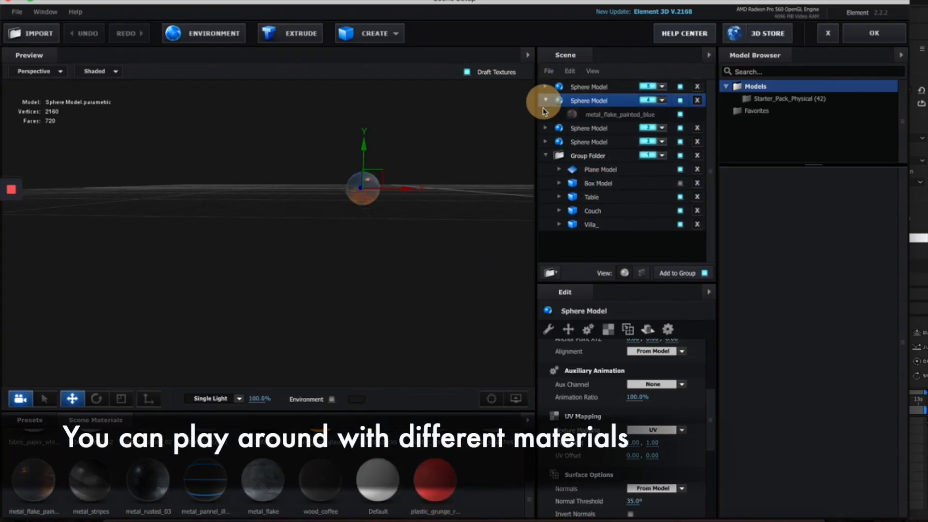
pyautogui.click(595, 115)
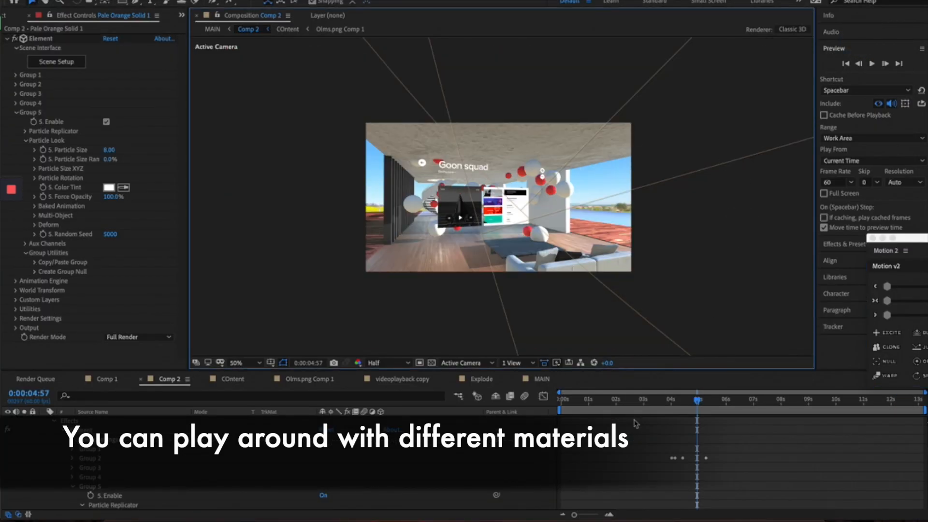
# Set the Animation Engine's Animation keyframe at 5:21 to 30% and the preview resolution to Third.
pyautogui.click(632, 470)
pyautogui.press('.')
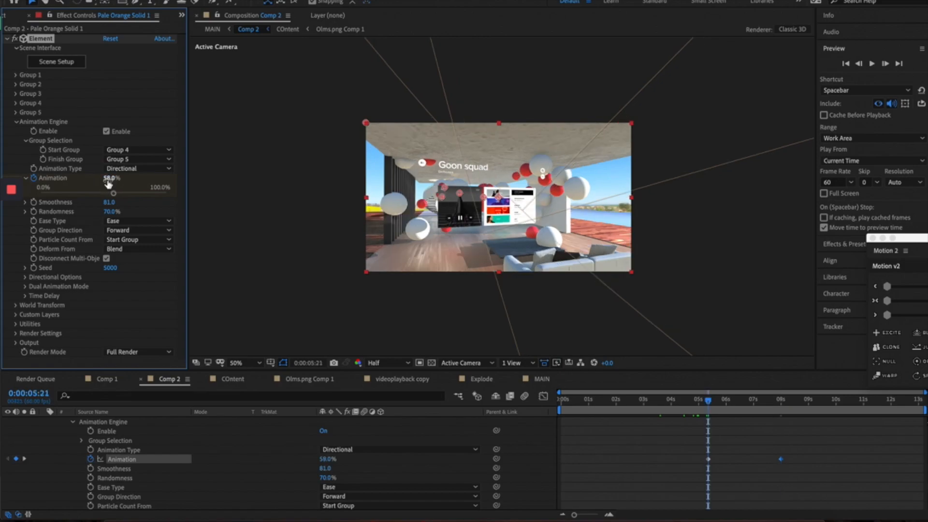
pyautogui.write('0')
pyautogui.press('Return')
pyautogui.click(396, 365)
pyautogui.click(385, 413)
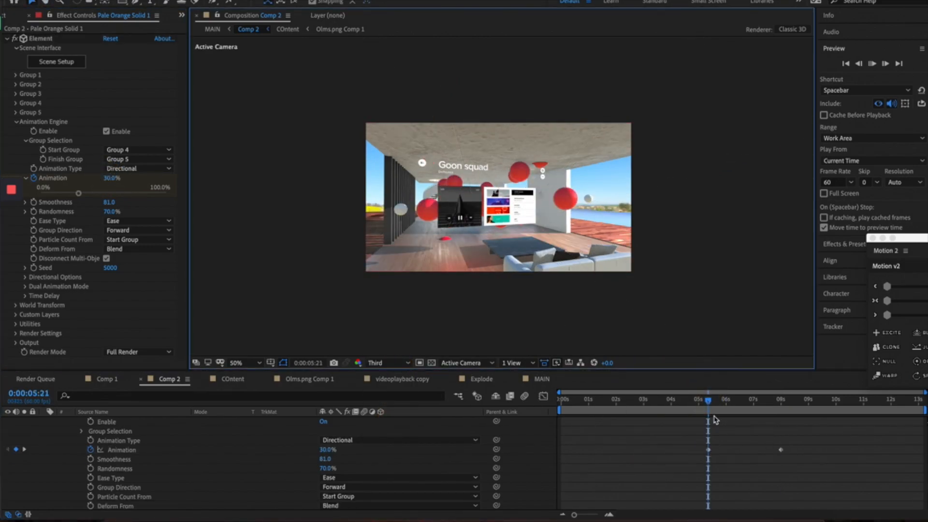
# Preview the sphere animation and move Group 4's first X, Y and Z Scale keyframes earlier to about 4 seconds.
pyautogui.moveTo(709, 400); pyautogui.dragTo(681, 402)
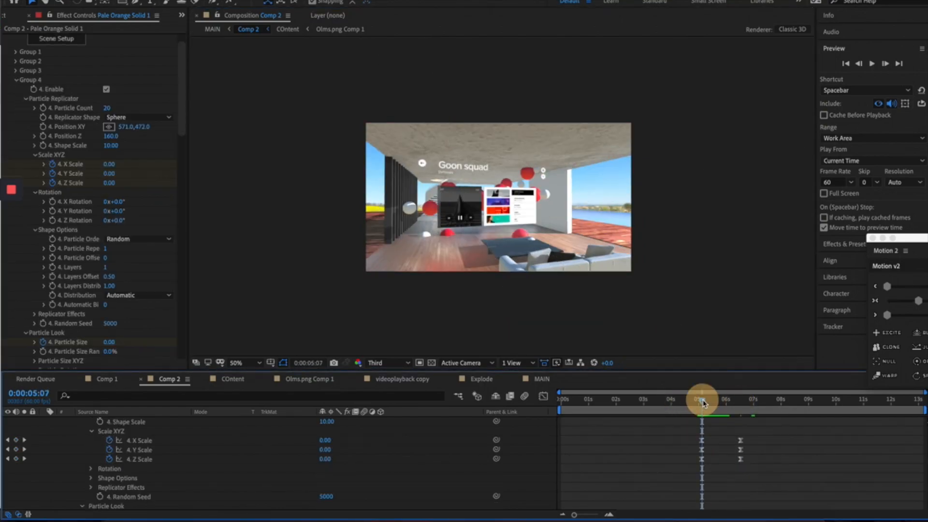
pyautogui.press('space')
pyautogui.moveTo(714, 434); pyautogui.dragTo(695, 468)
pyautogui.moveTo(702, 459); pyautogui.dragTo(675, 463)
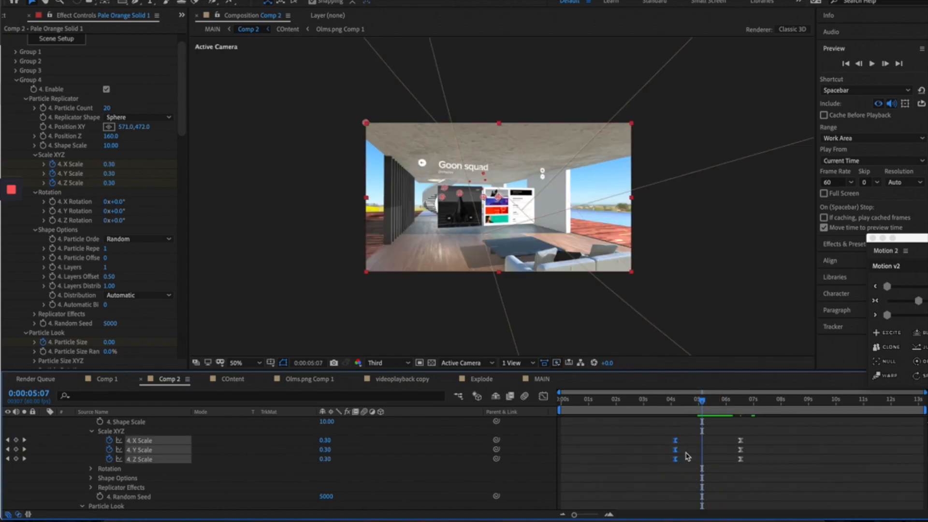